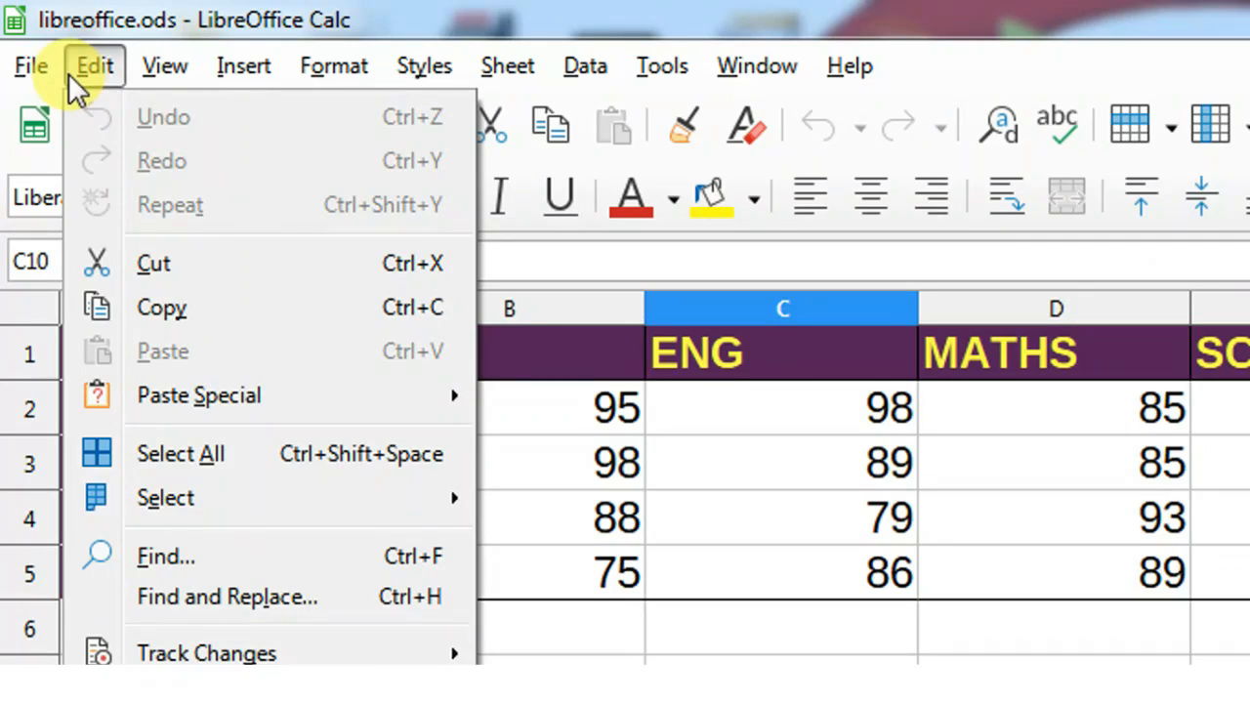
Insert the Koala image from the Pictures library into the sheet at cell C10
mouse_move(56, 71)
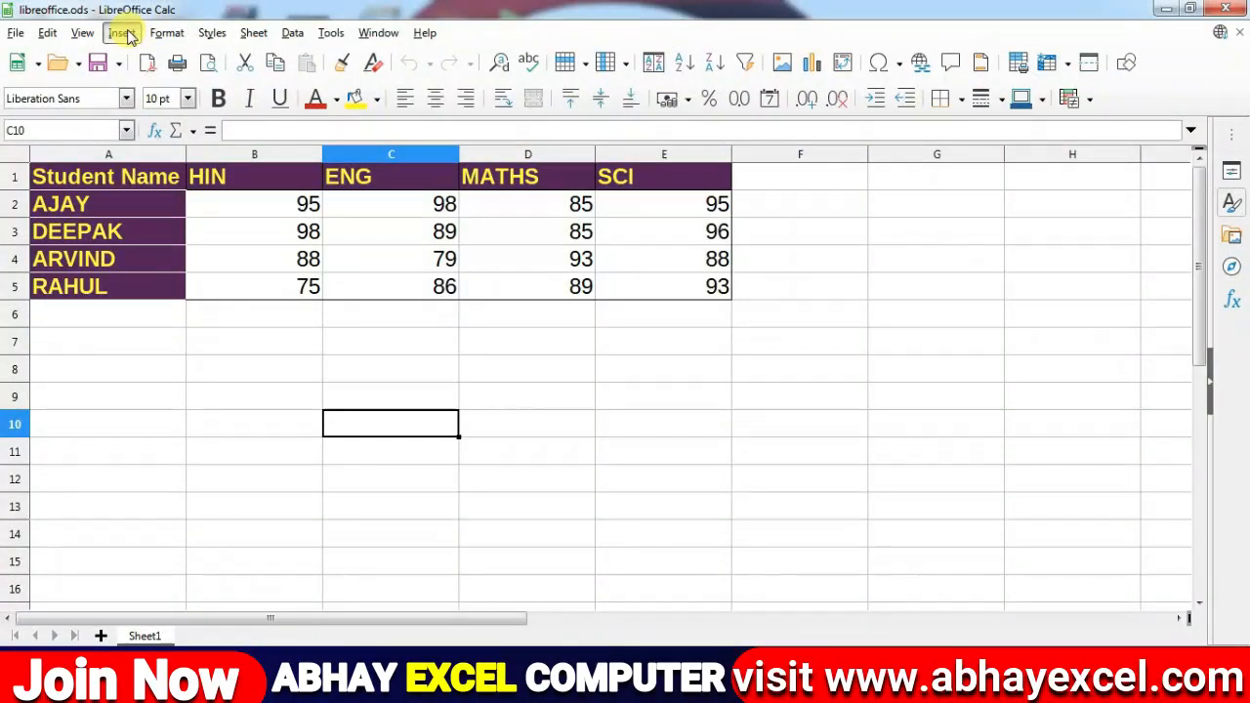
click(121, 33)
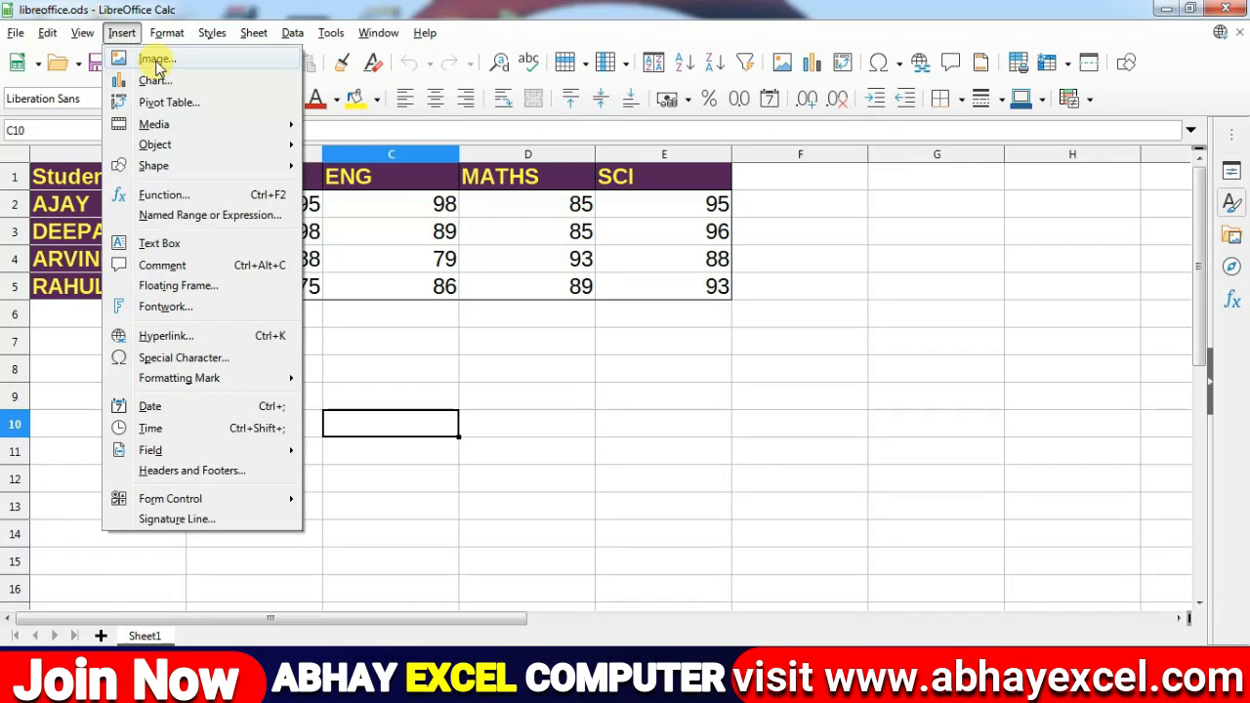
click(156, 61)
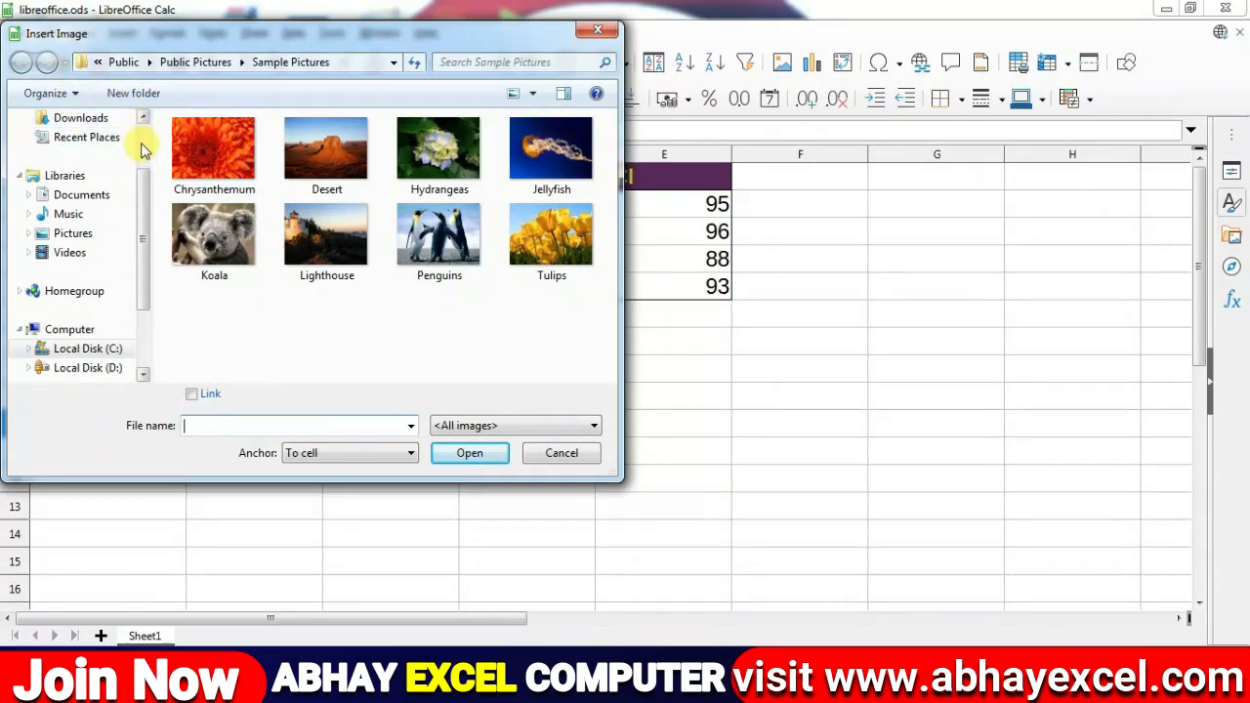
scroll(143, 147, up, 2)
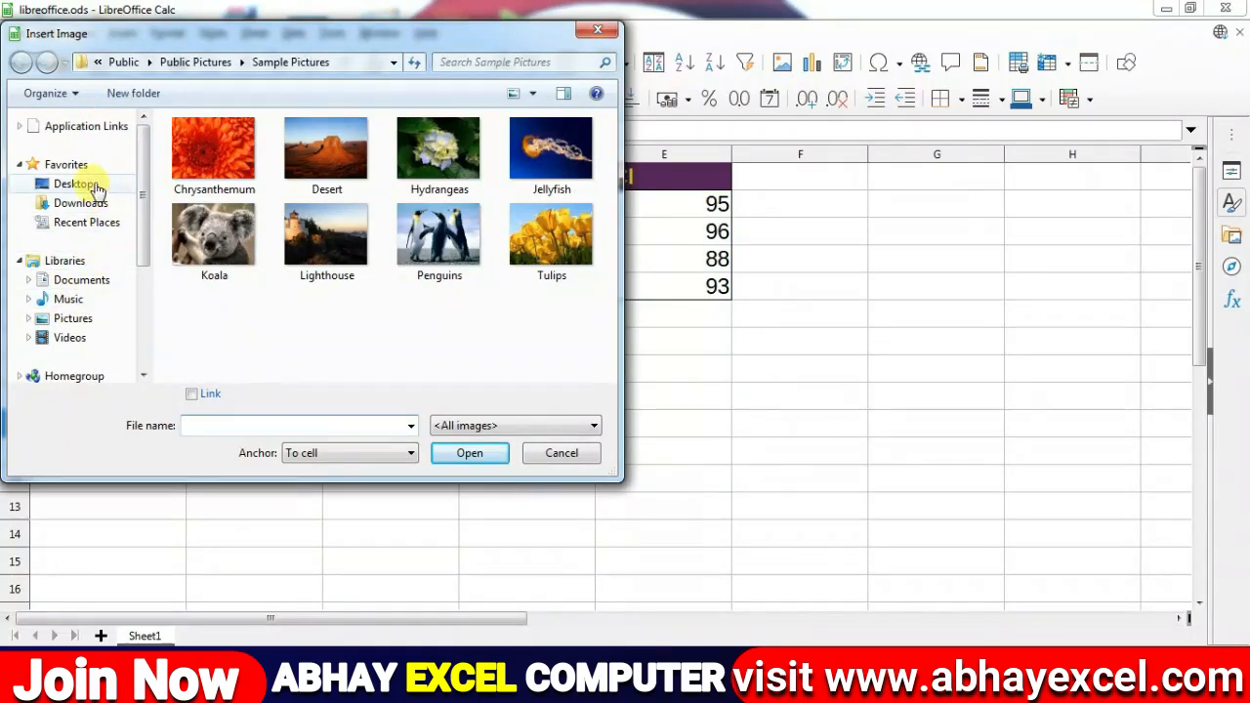
click(76, 184)
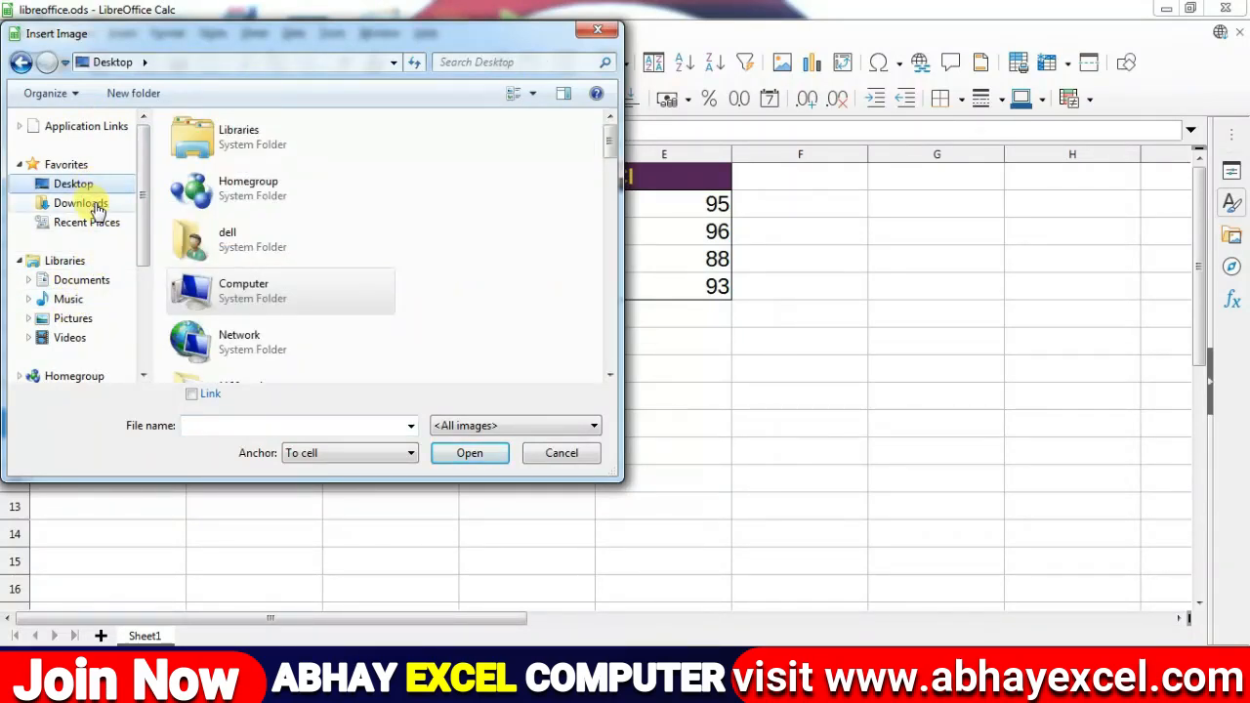
click(96, 205)
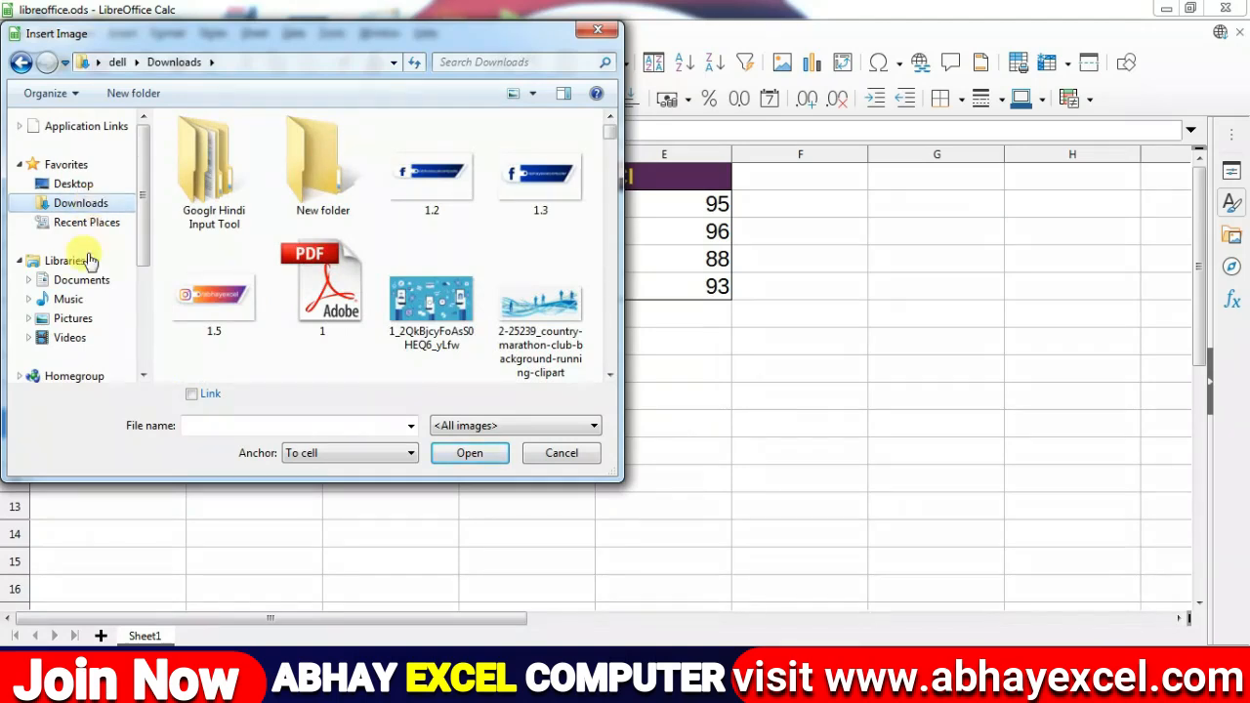
click(78, 320)
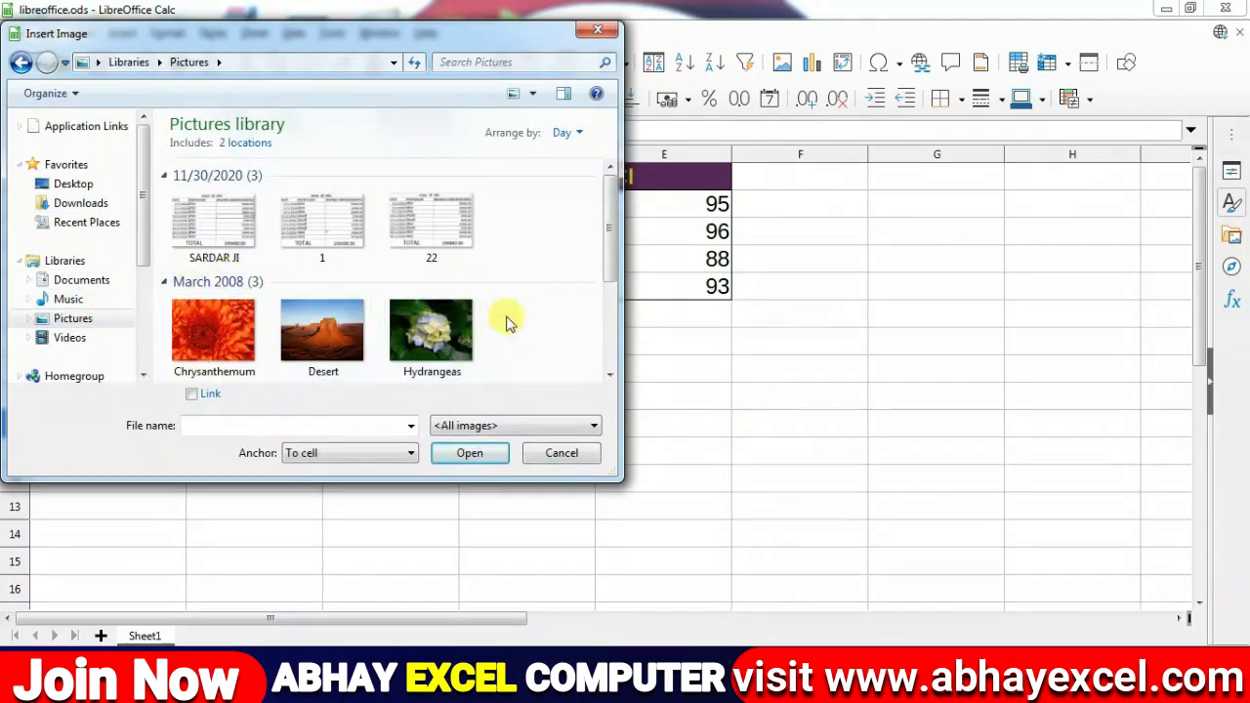
drag(603, 232, 612, 293)
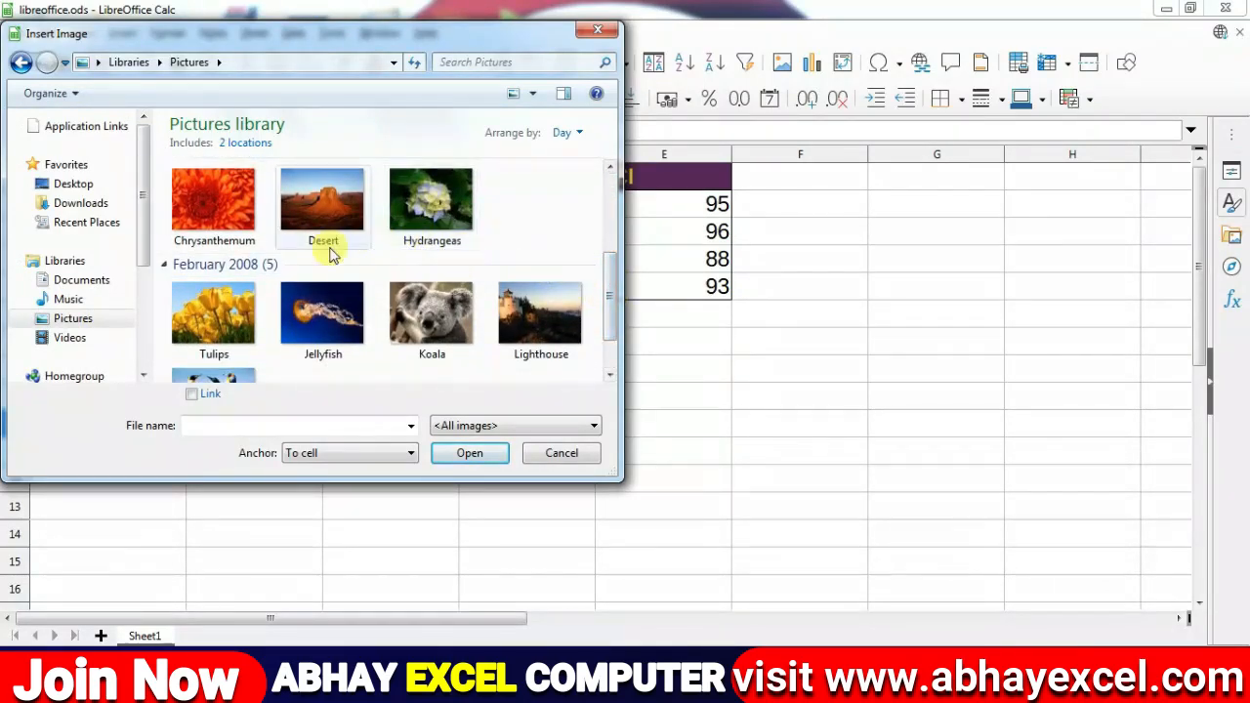
double_click(433, 310)
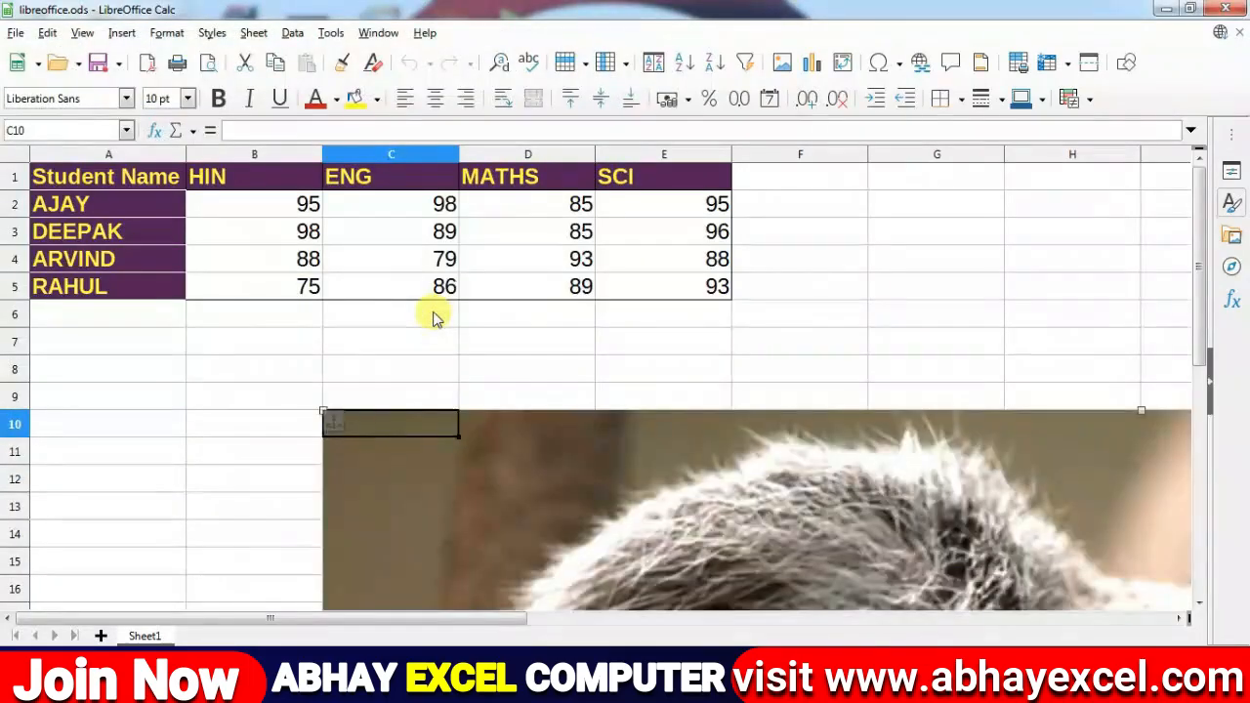
Move the koala picture up over the marks table so that it starts in row 2 of column A
scroll(527, 419, down, 3)
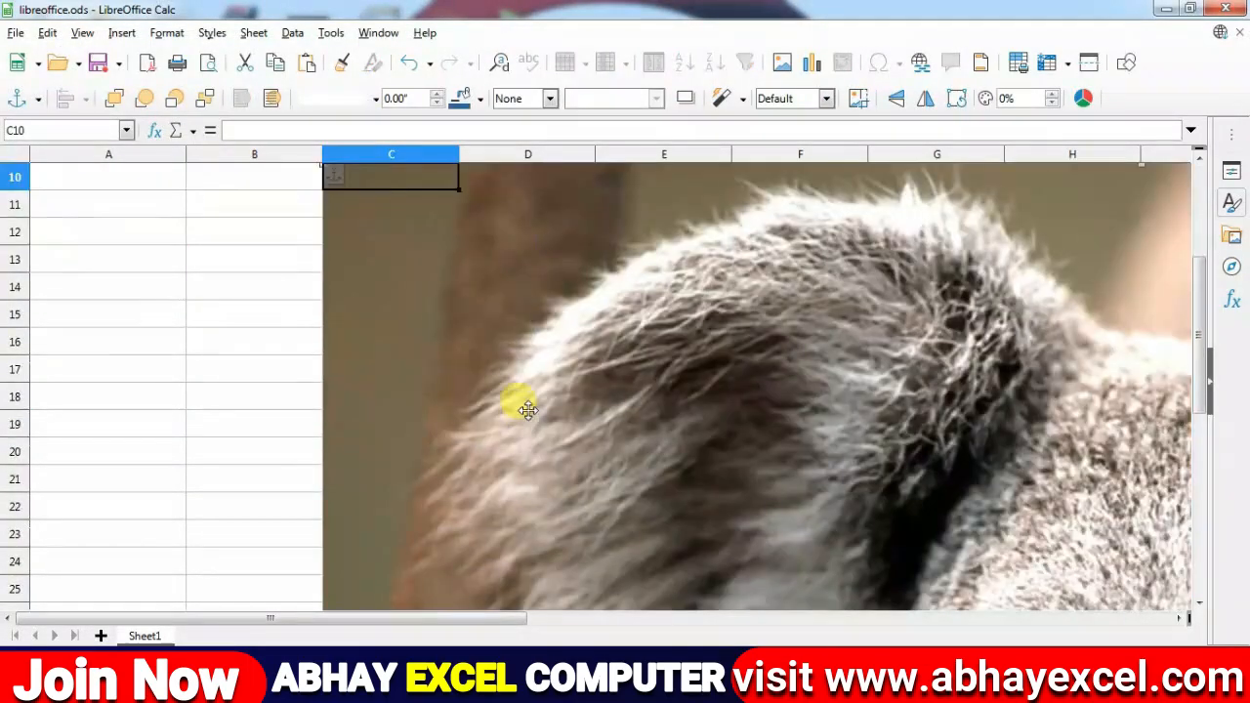
scroll(454, 343, down, 9)
scroll(458, 354, up, 12)
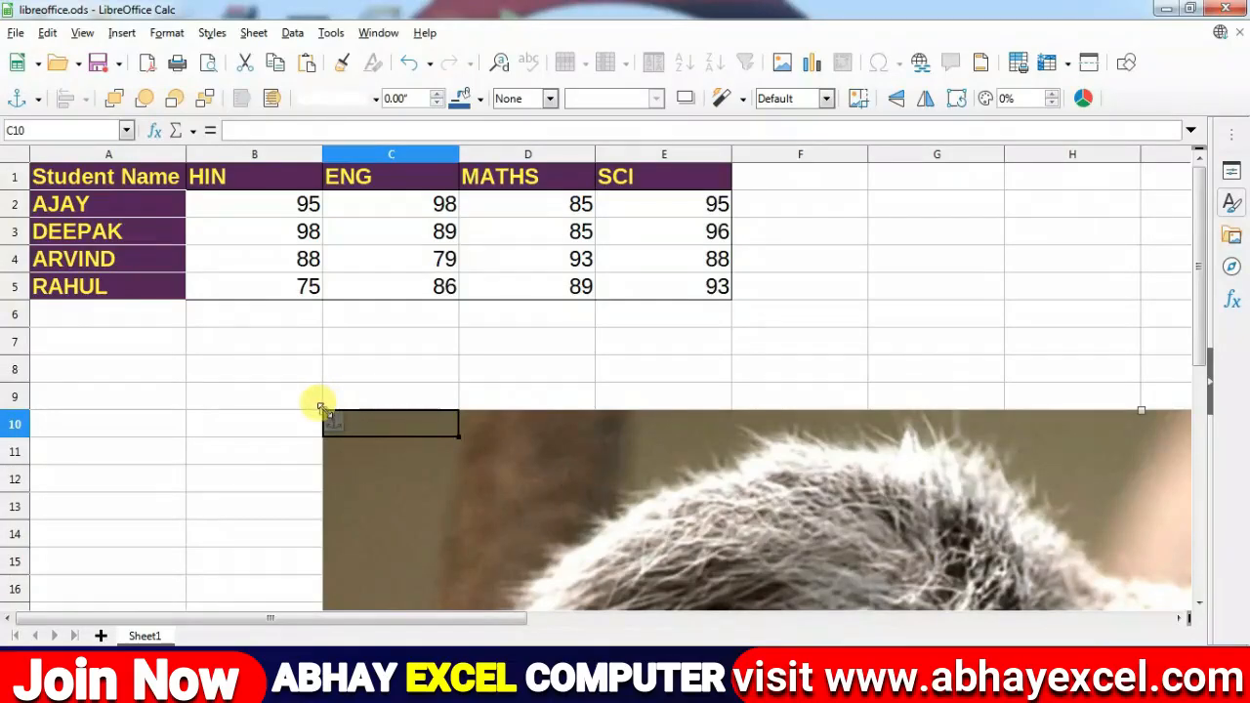
drag(427, 469, 273, 297)
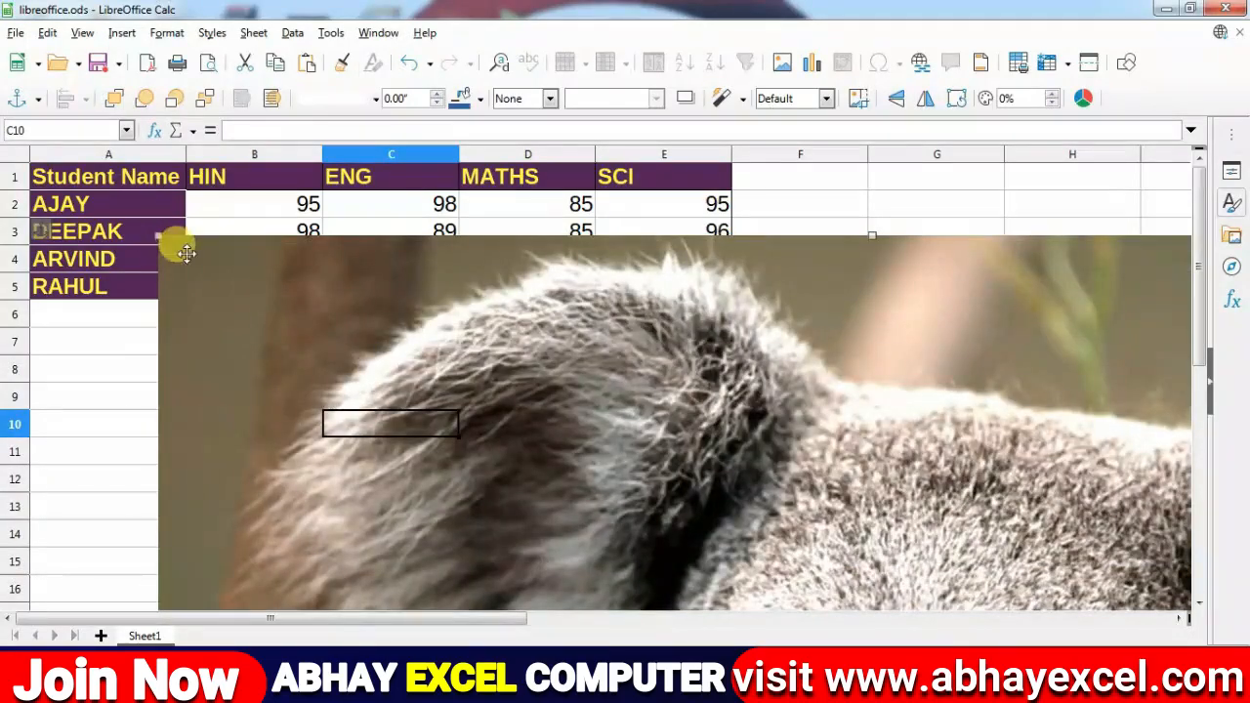
drag(133, 210, 131, 207)
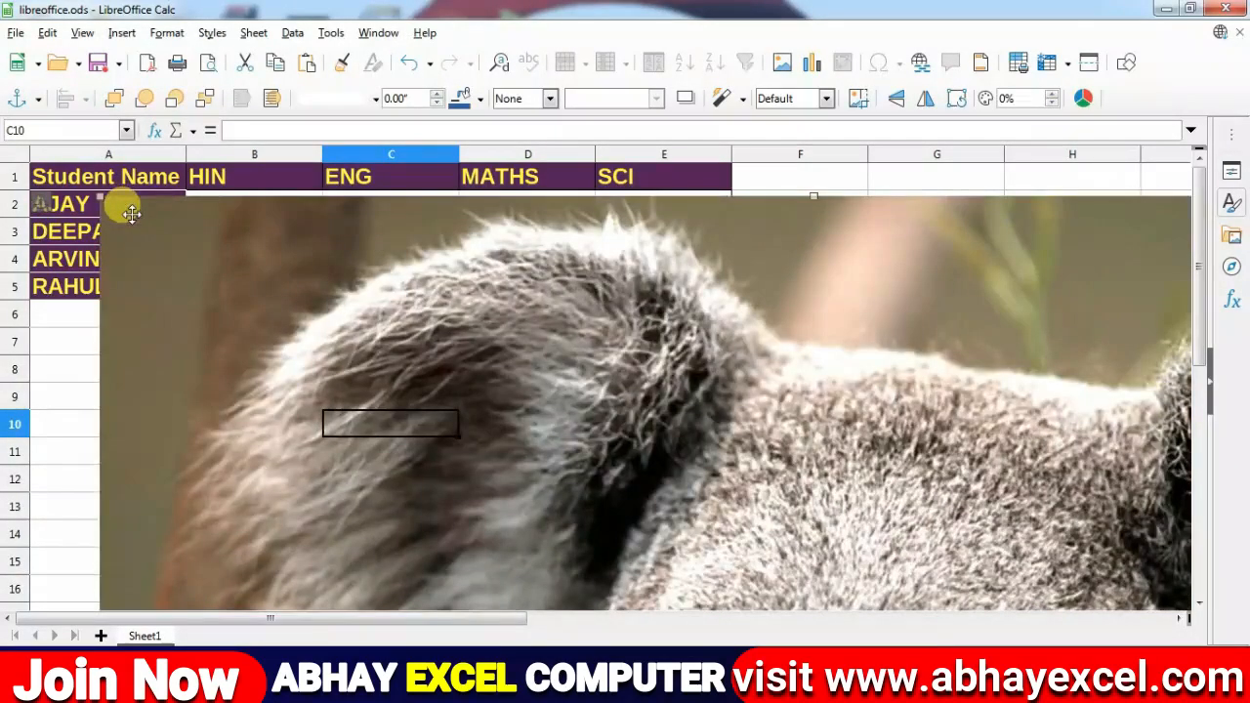
click(101, 200)
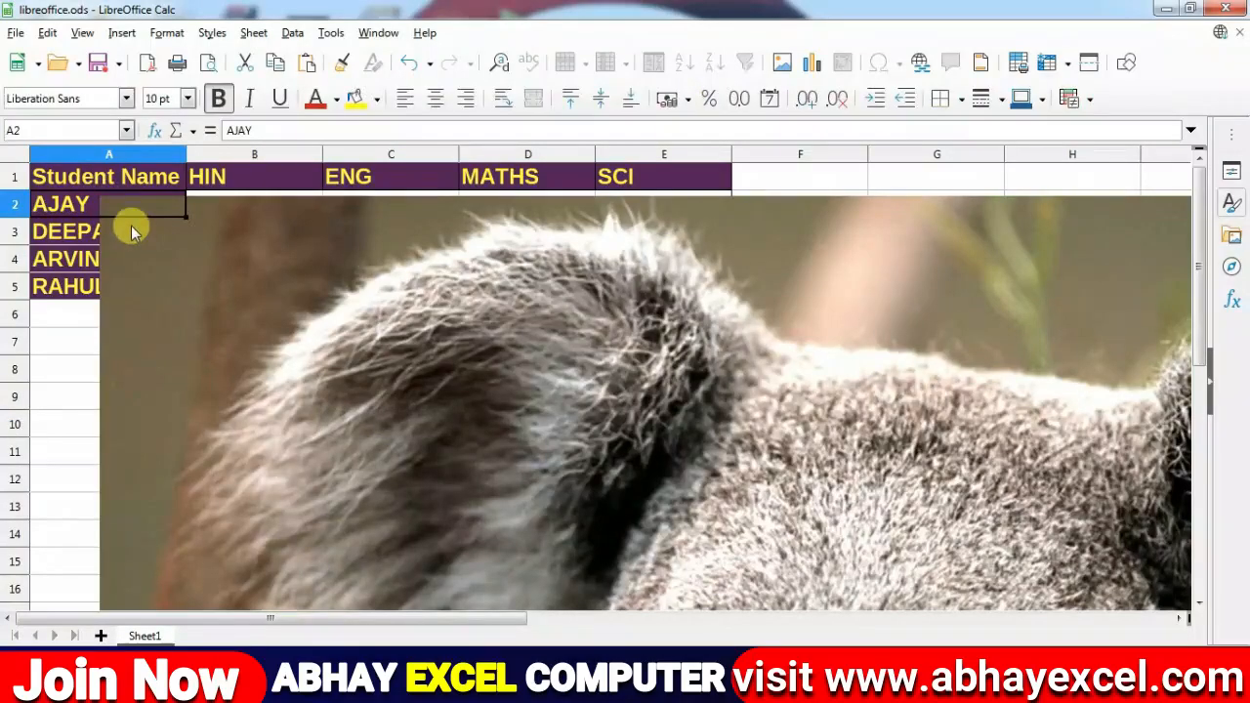
Shrink the koala picture, place its upper corner at the end of cell A3, and zoom the sheet out to show it whole
drag(100, 195, 379, 298)
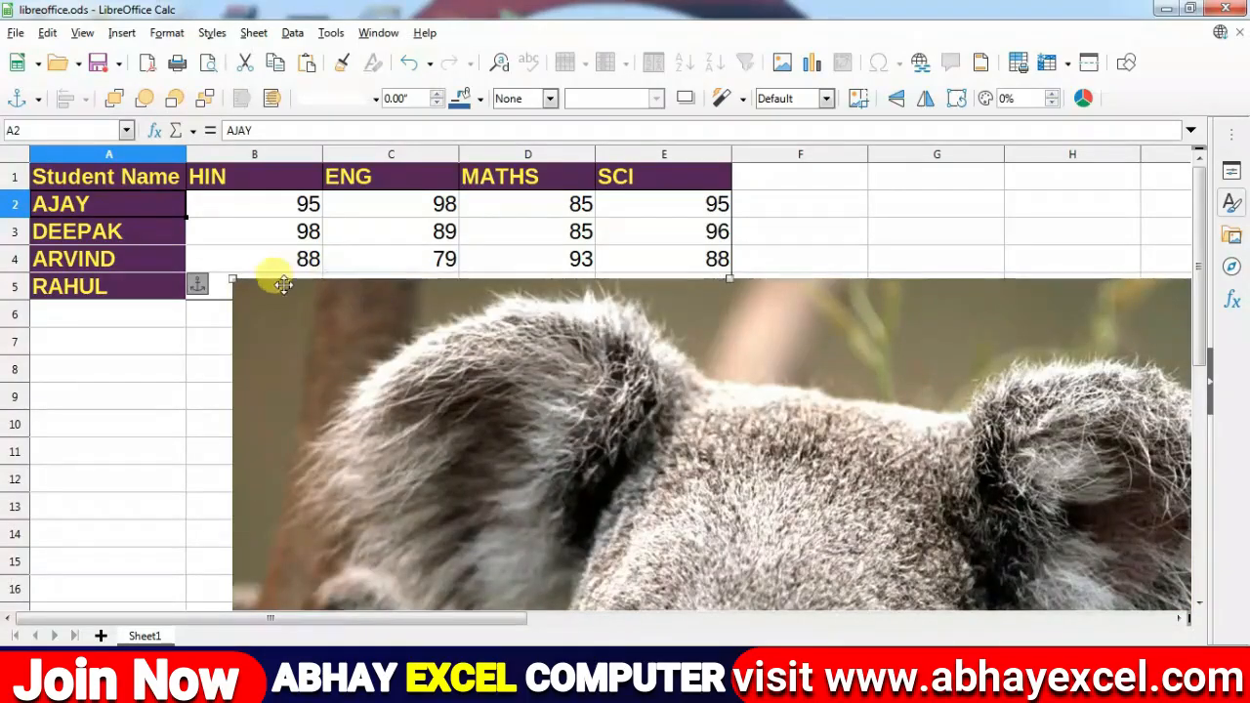
drag(225, 284, 459, 403)
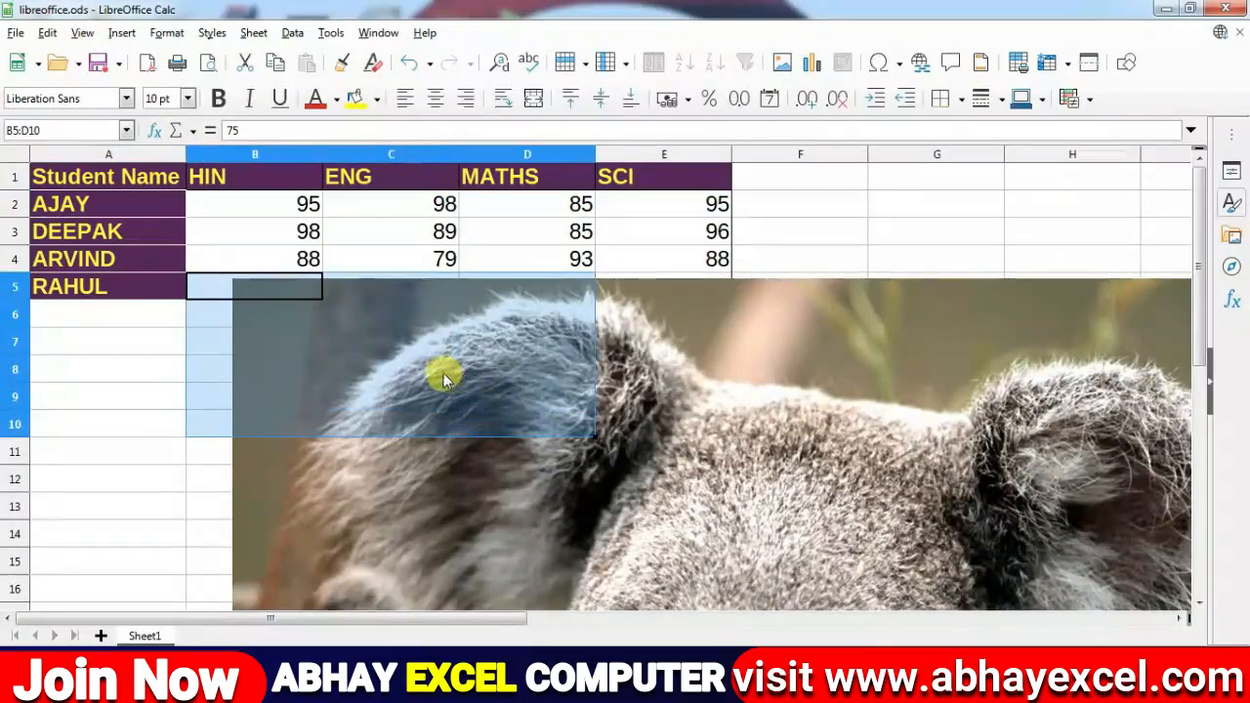
click(419, 421)
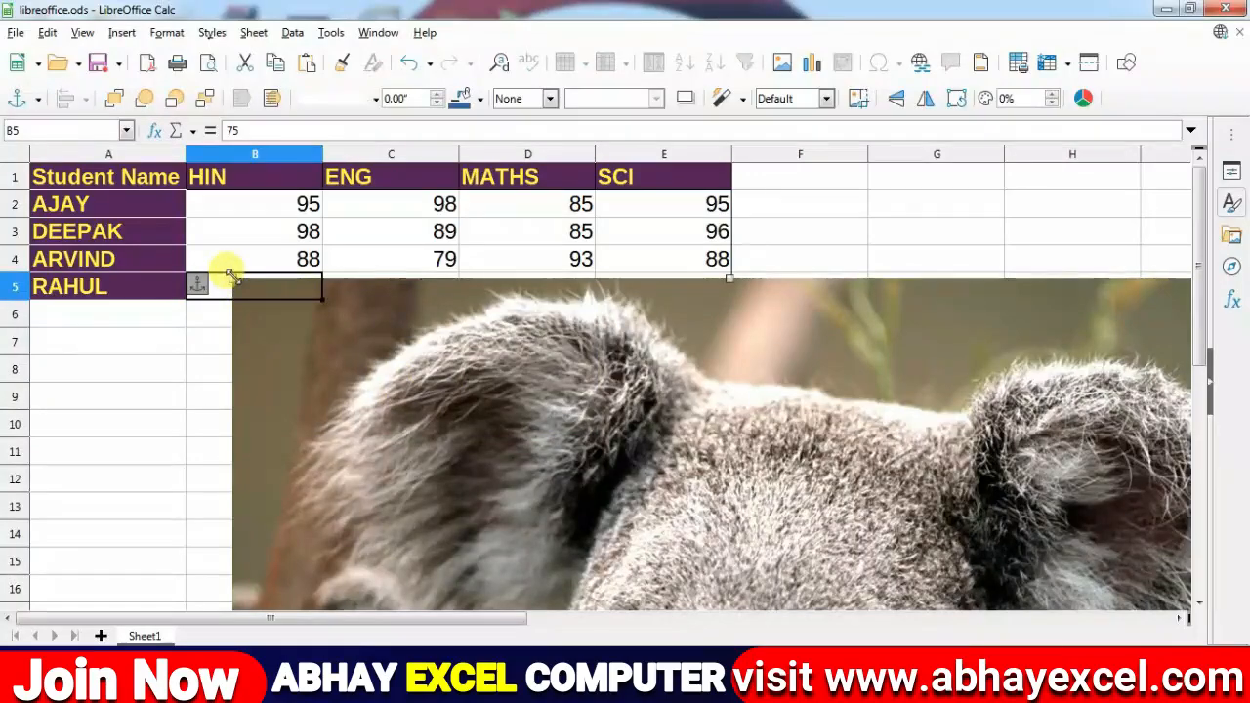
key(ctrl+z)
drag(789, 524, 400, 265)
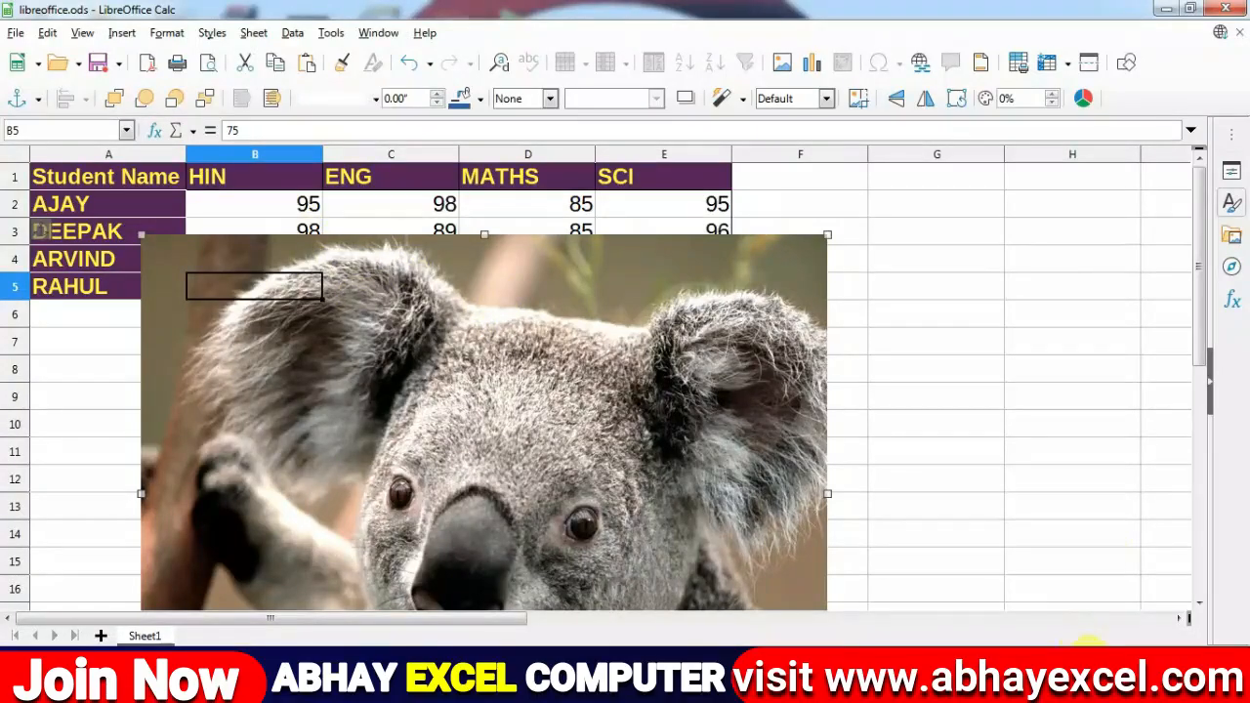
click(1090, 653)
click(1089, 652)
click(1090, 652)
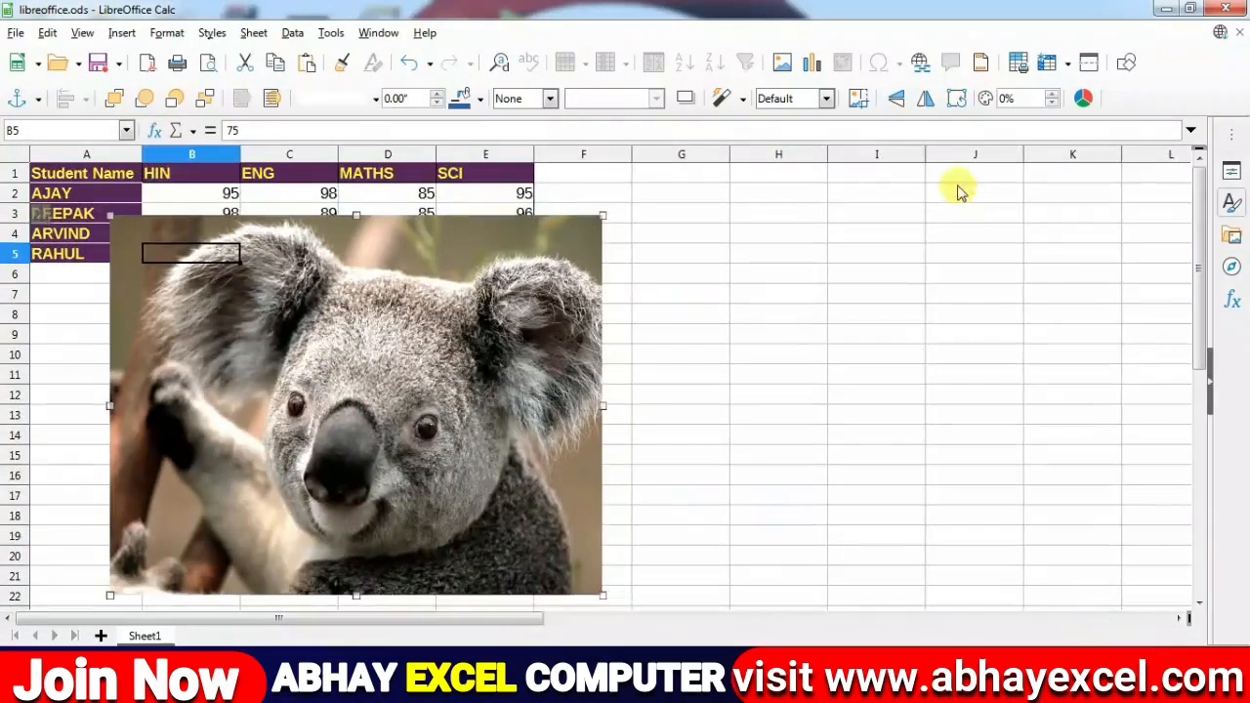
Crop the koala picture inward on all four sides using its lower-right and upper-left corners
click(859, 100)
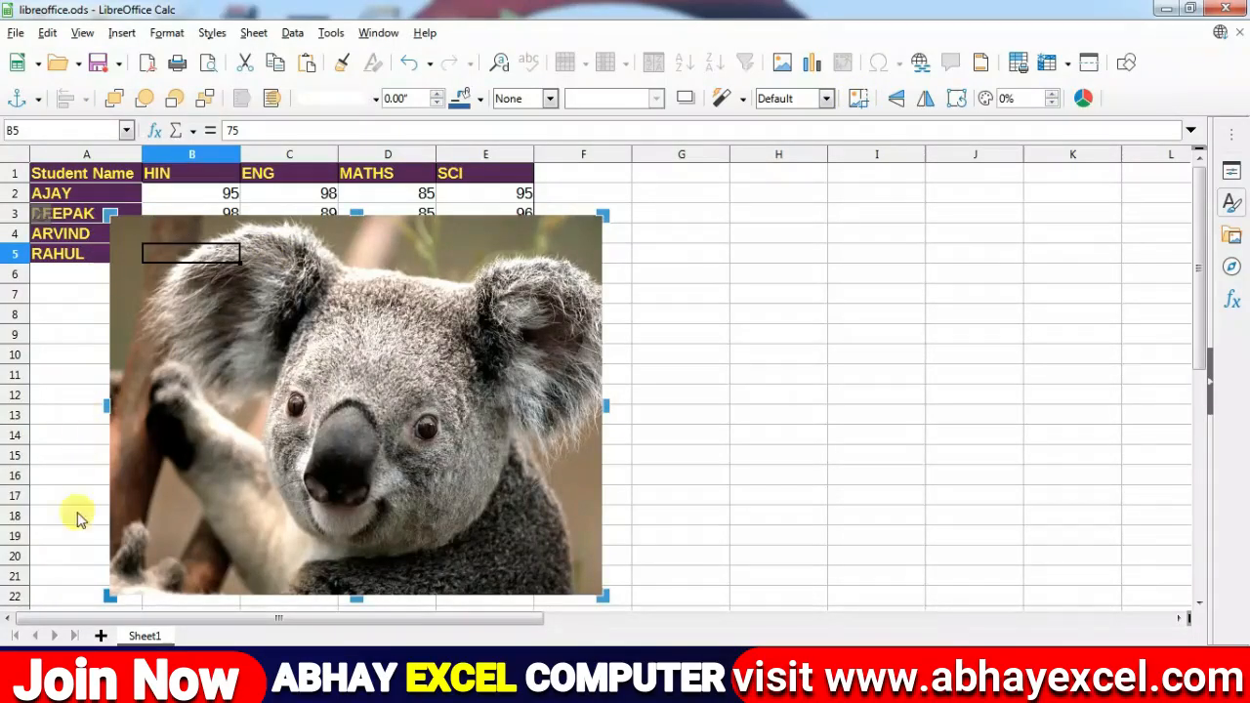
drag(603, 595, 543, 563)
drag(111, 215, 185, 248)
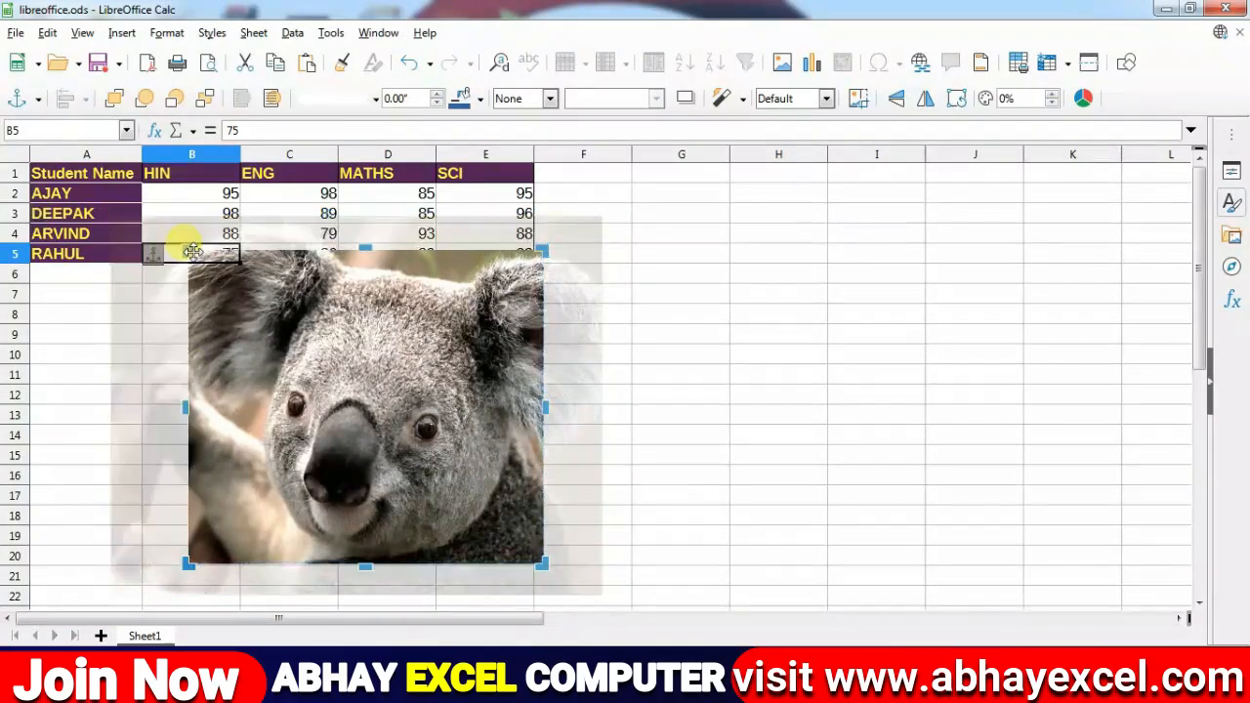
click(703, 354)
Flip the koala picture vertically and horizontally several times, ending with it upright and mirrored horizontally
click(457, 352)
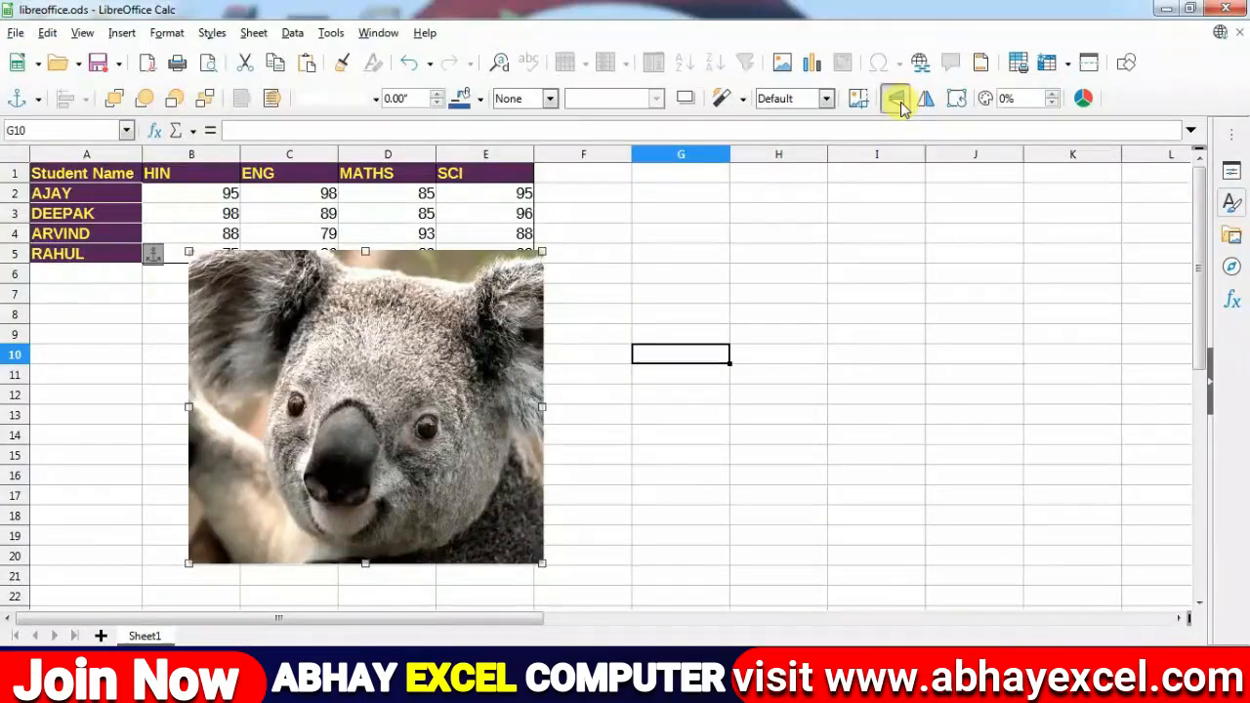
click(997, 124)
click(898, 100)
click(898, 101)
click(898, 100)
click(898, 101)
click(898, 101)
click(898, 100)
click(926, 99)
click(929, 100)
click(929, 99)
click(900, 100)
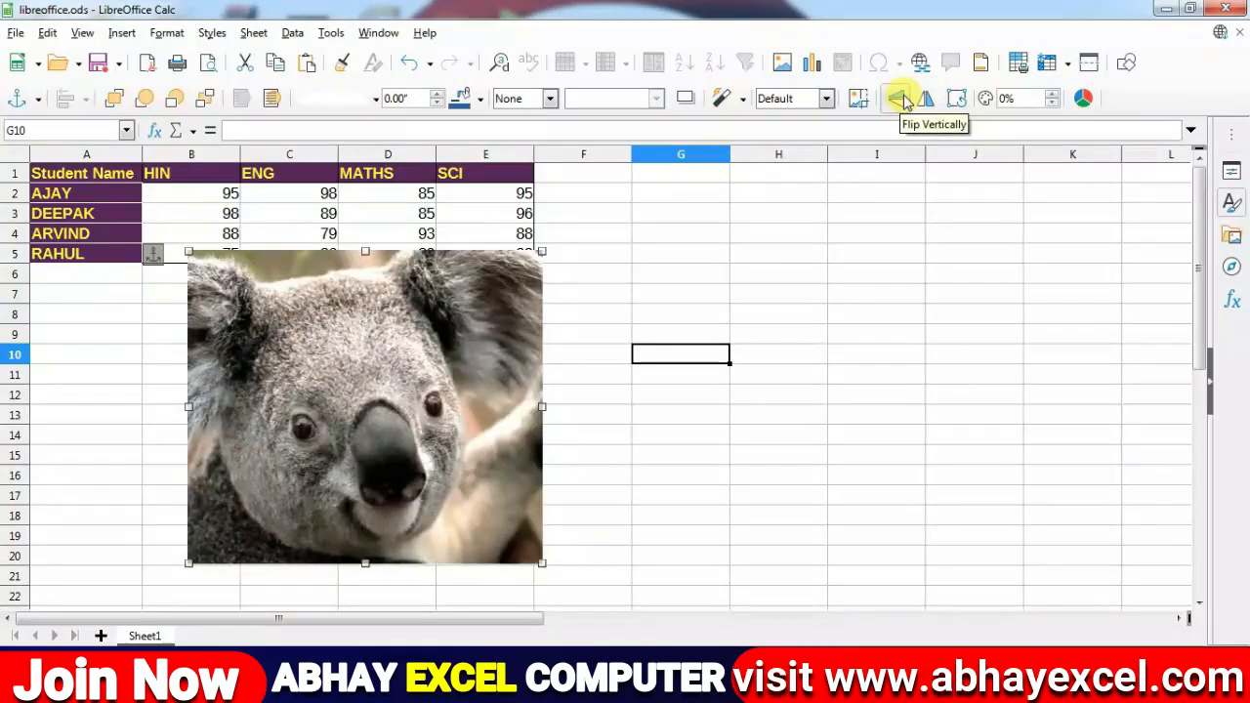
Rotate the koala picture clockwise about its centre in two freehand turns
click(956, 101)
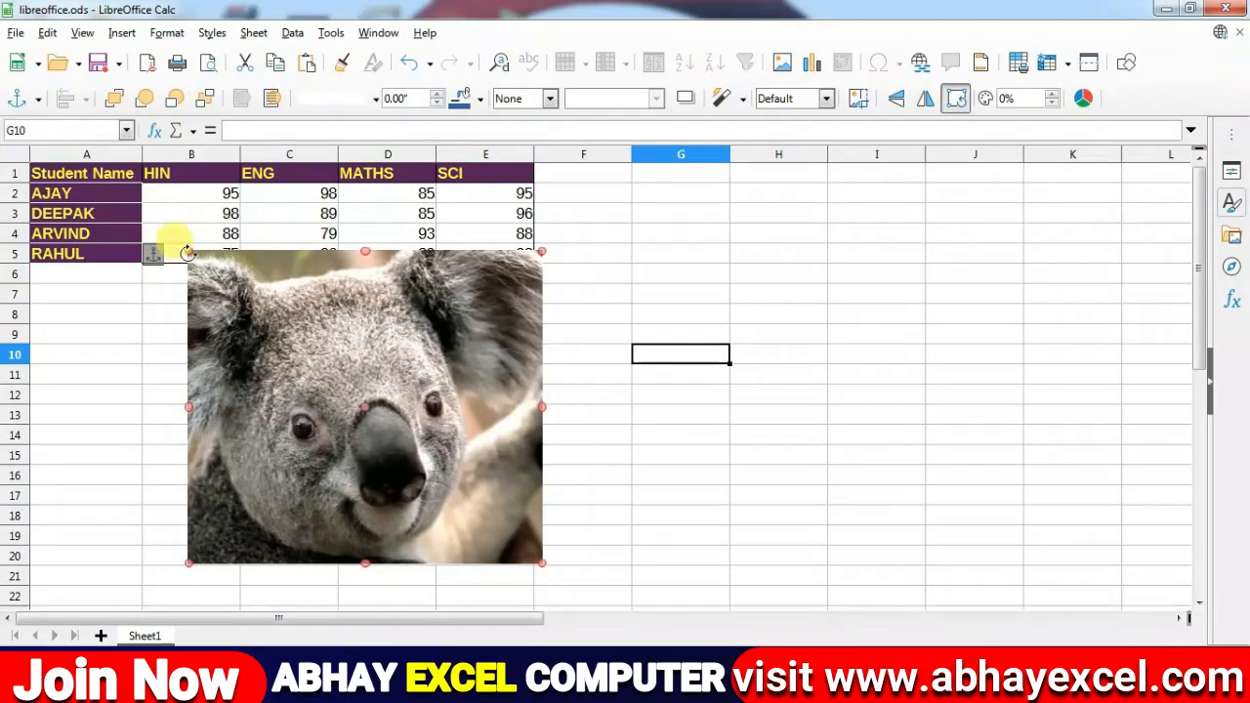
drag(188, 253, 278, 235)
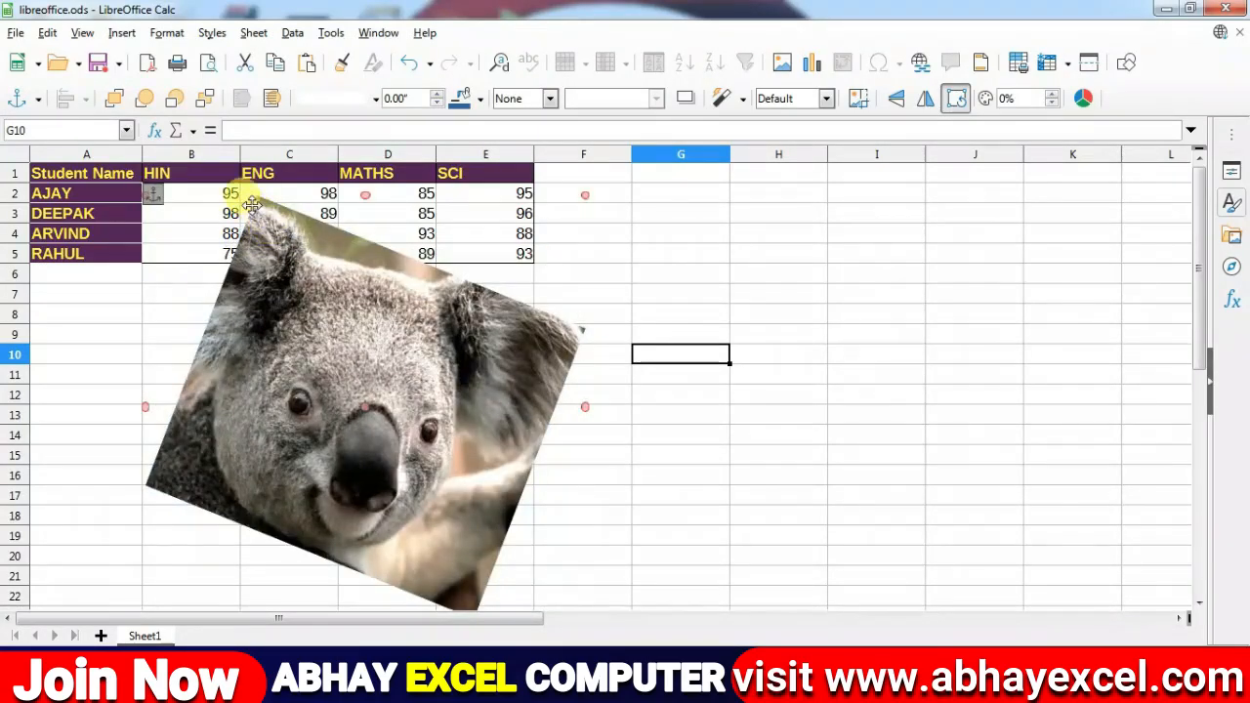
drag(585, 195, 636, 234)
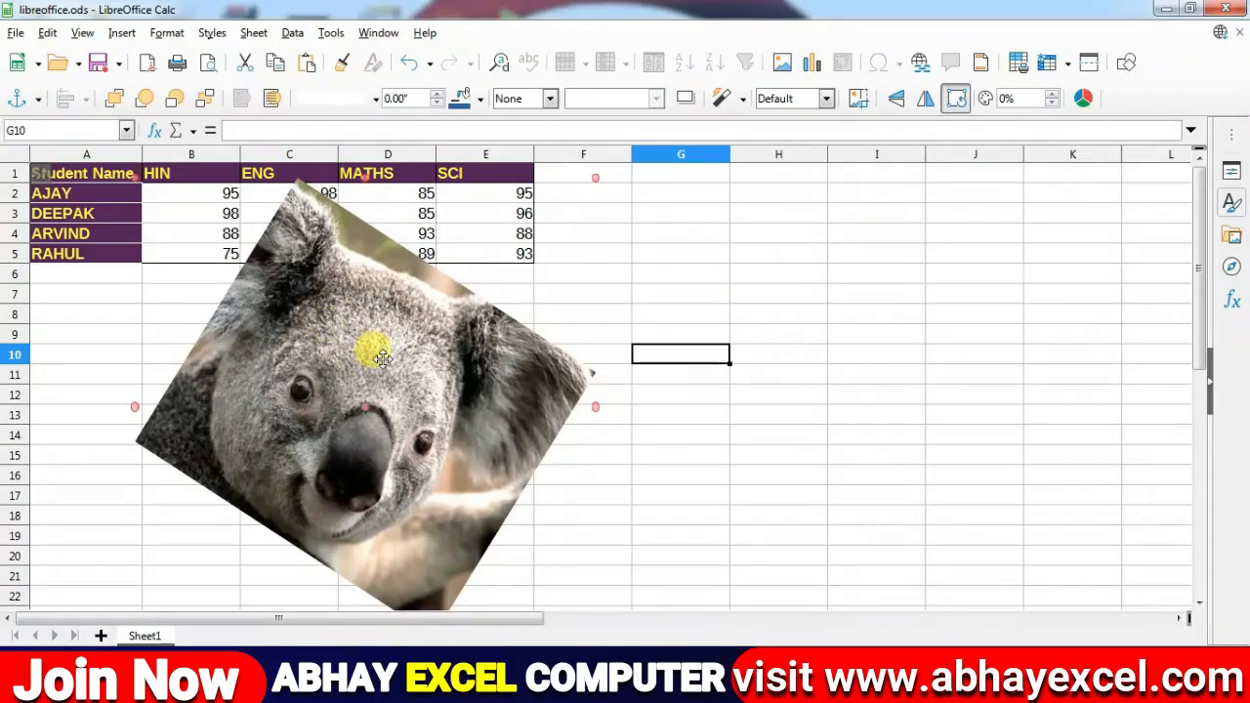
Set the red value of the koala picture's colour to 40% to tint it red
click(1084, 98)
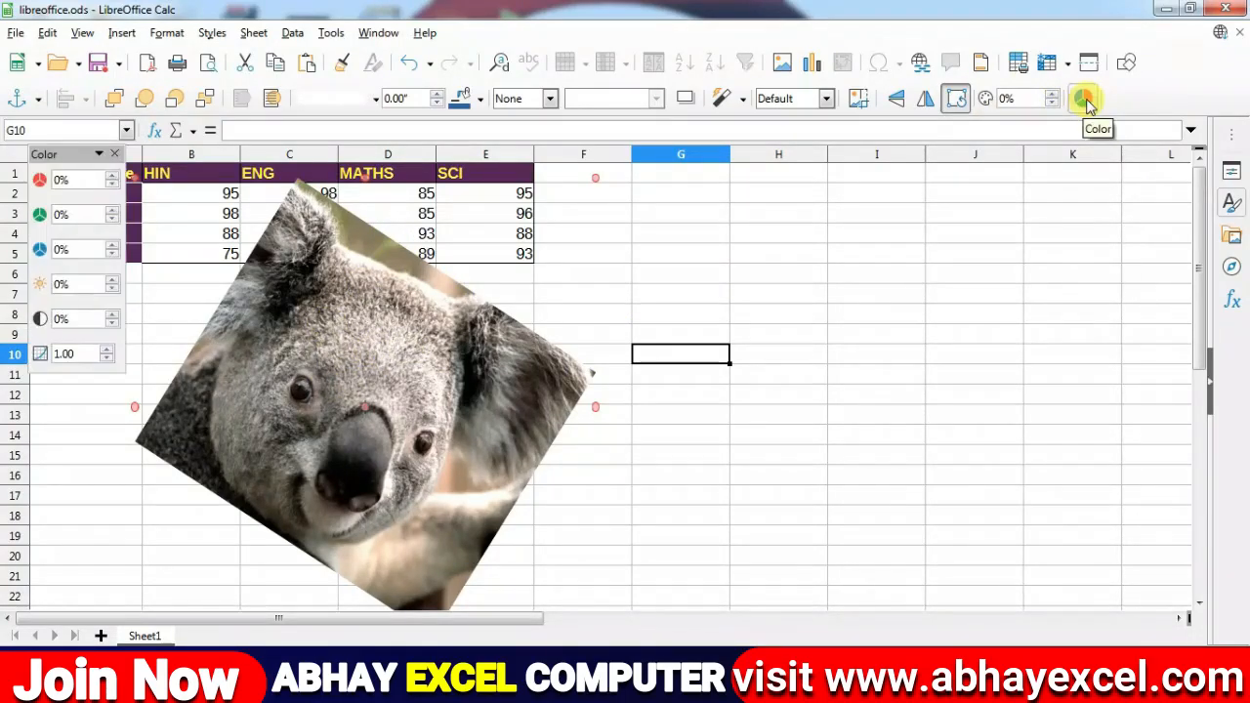
click(86, 180)
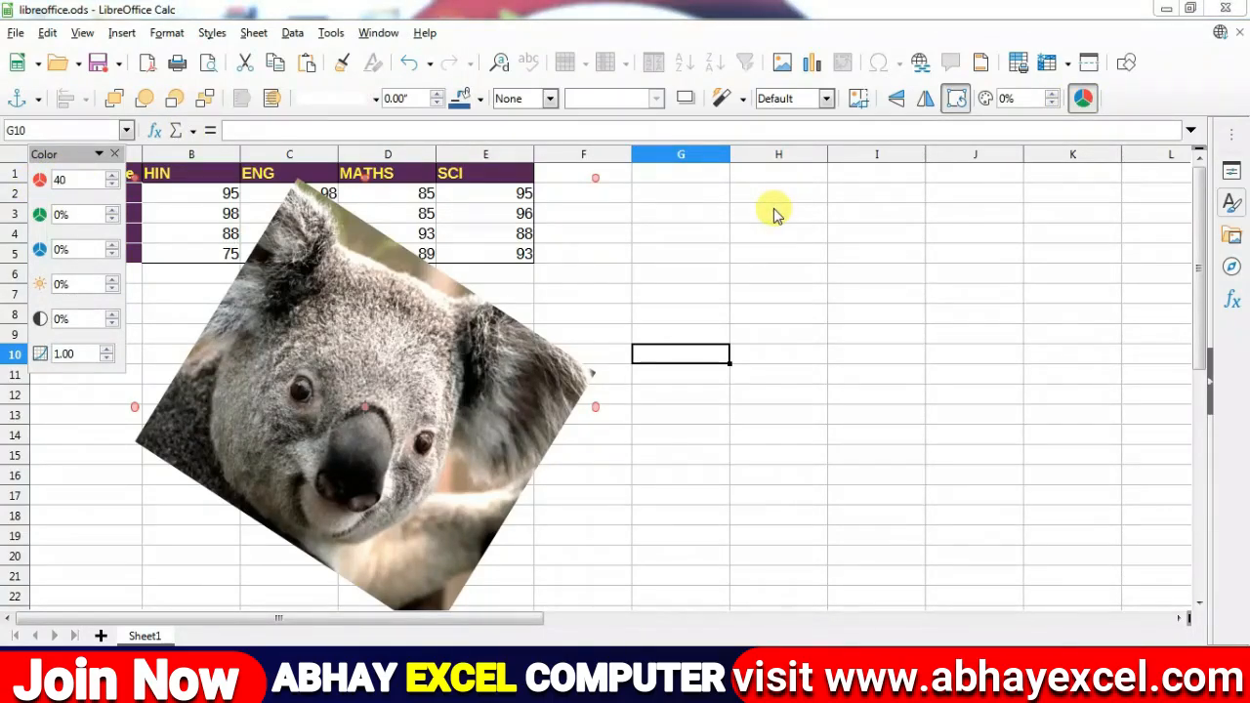
text(40)
click(781, 315)
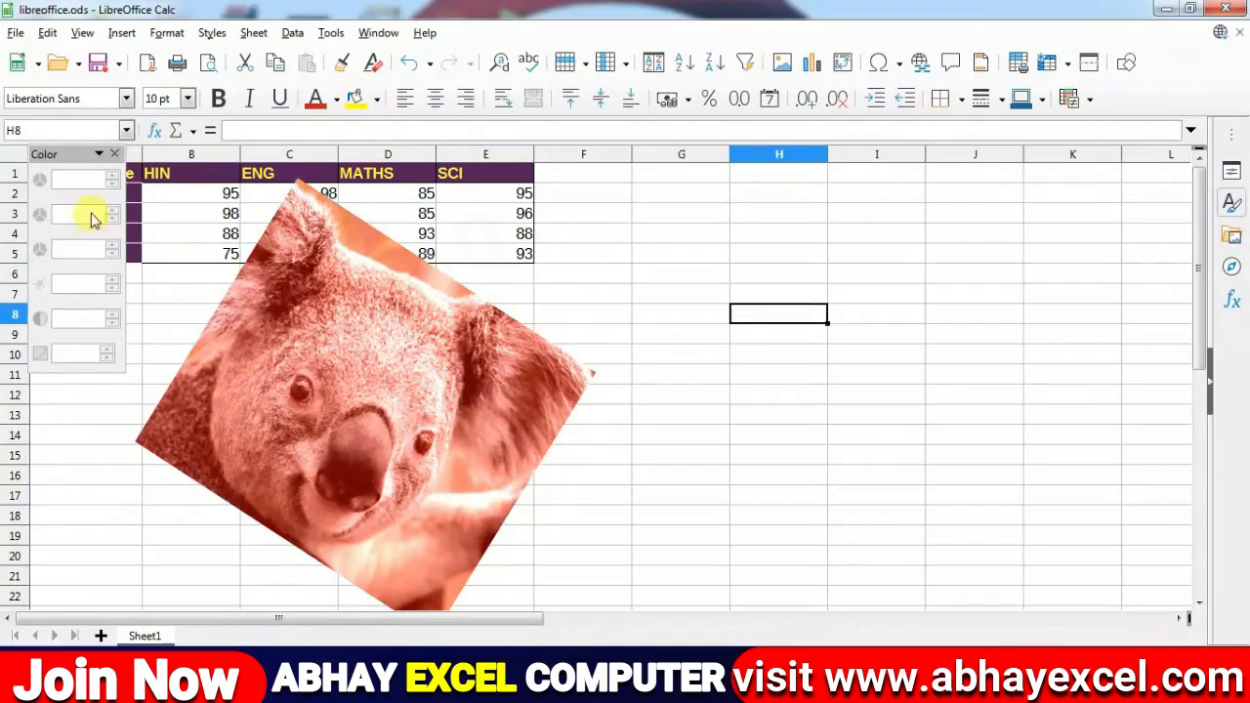
Reset the koala picture's red value to 0% and set its blue value to 40%
click(273, 316)
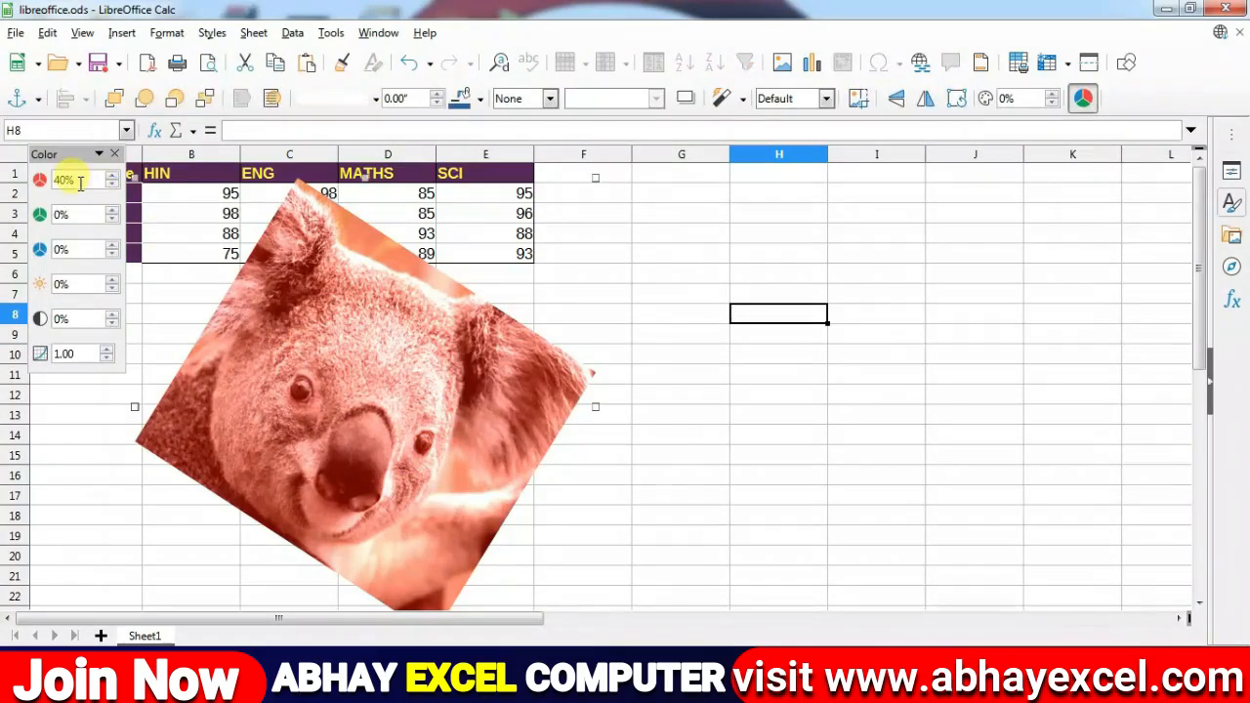
click(80, 182)
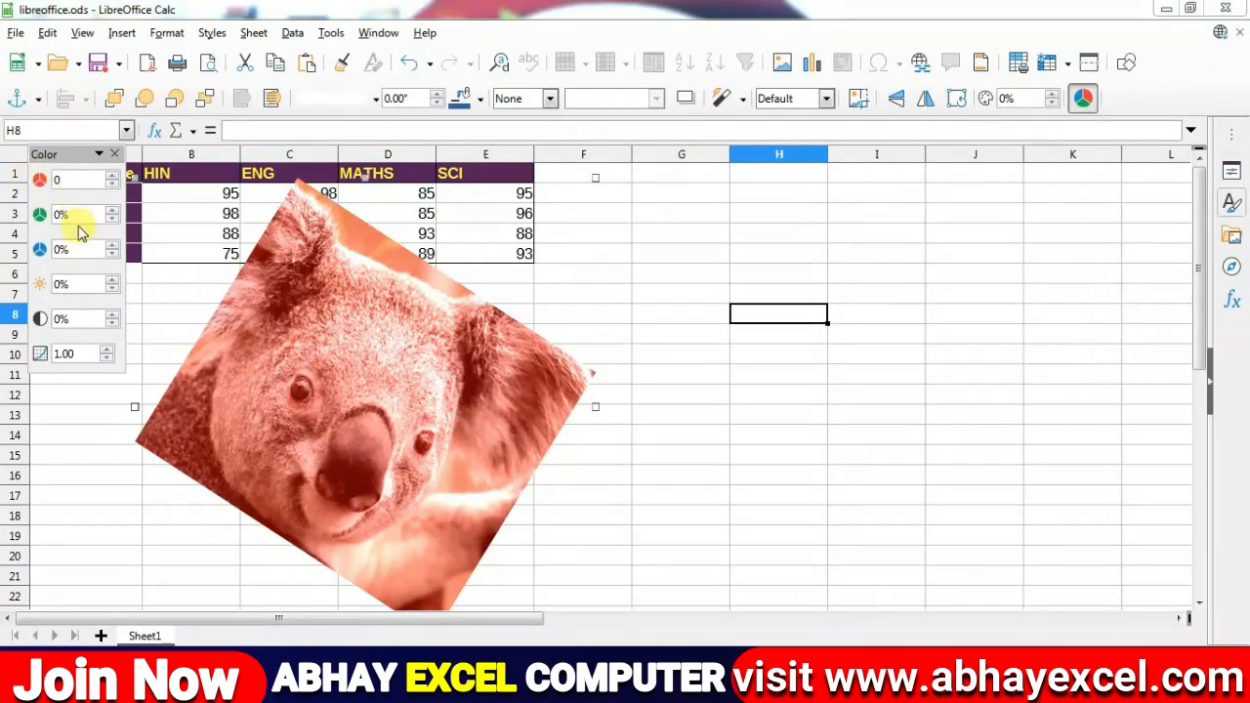
drag(74, 250, 54, 250)
text(40)
click(678, 239)
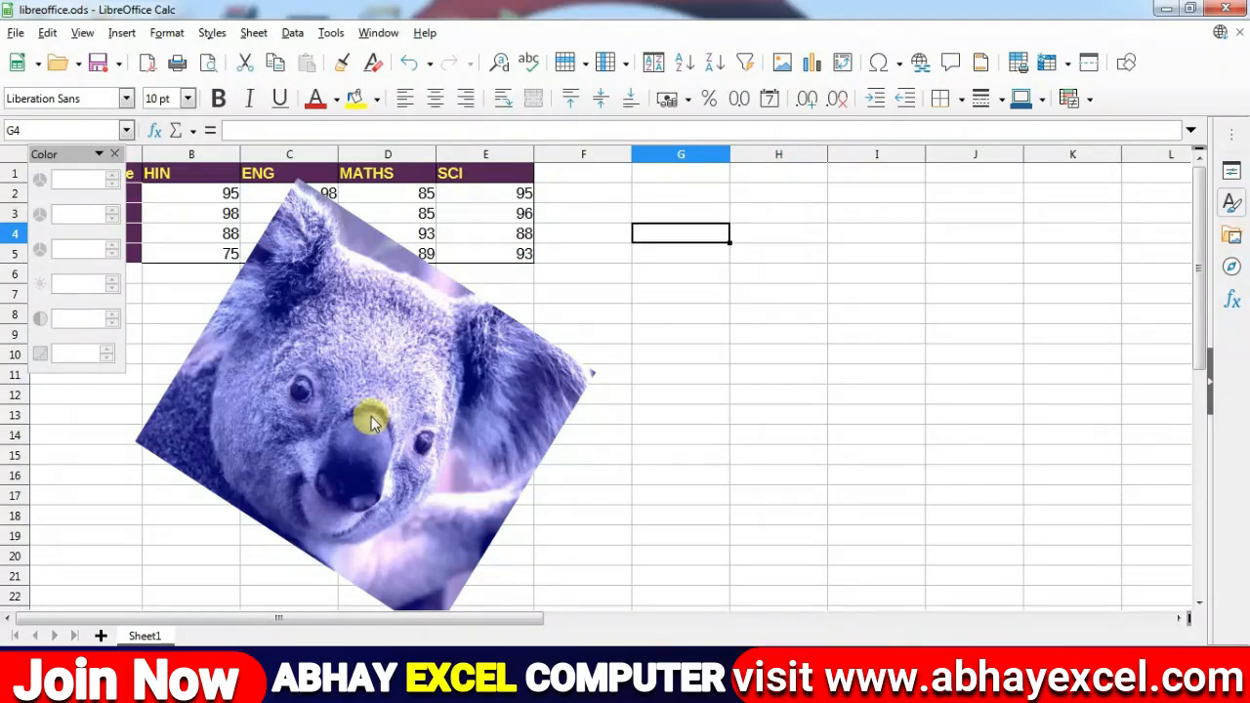
Delete the koala picture from the sheet and close the image colour settings
click(361, 363)
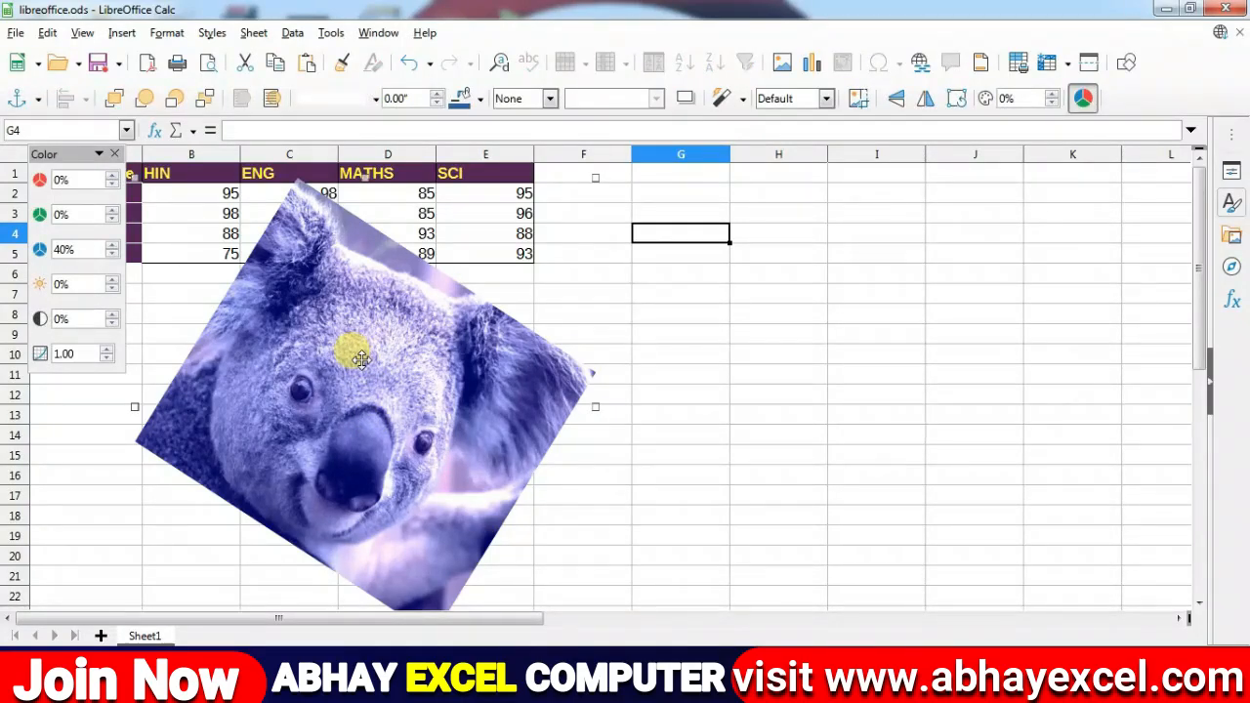
key(Delete)
click(114, 153)
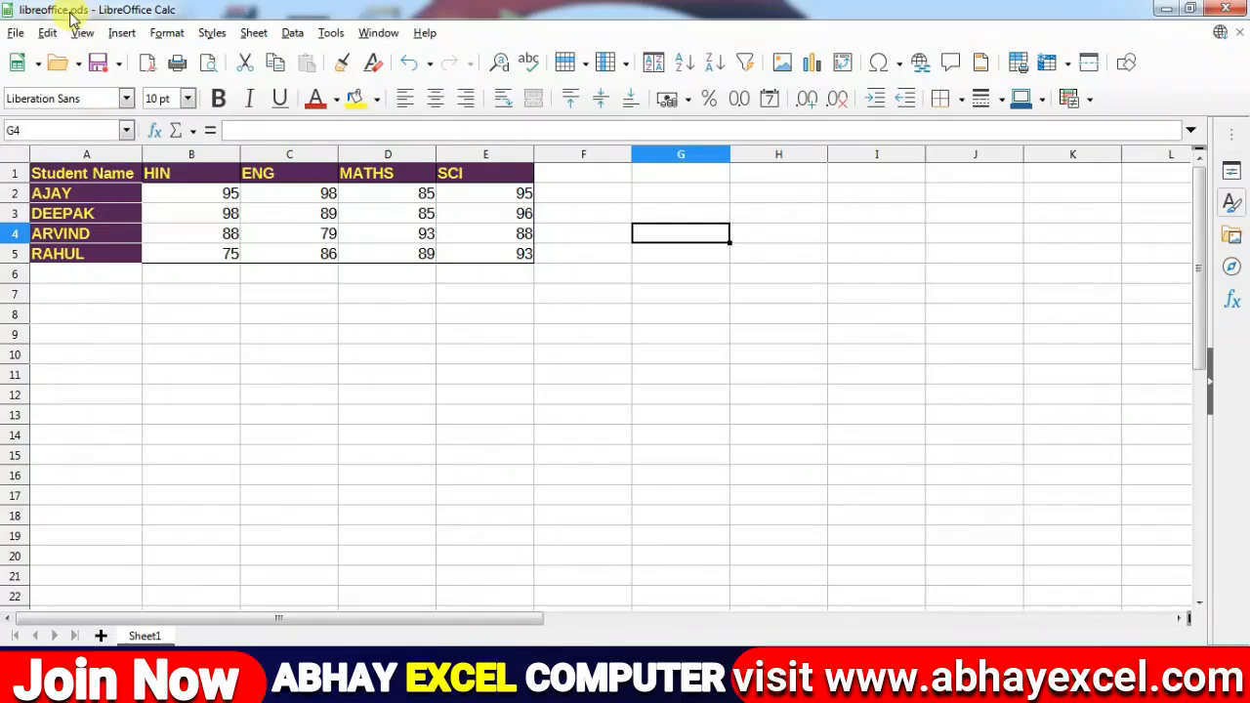
click(121, 32)
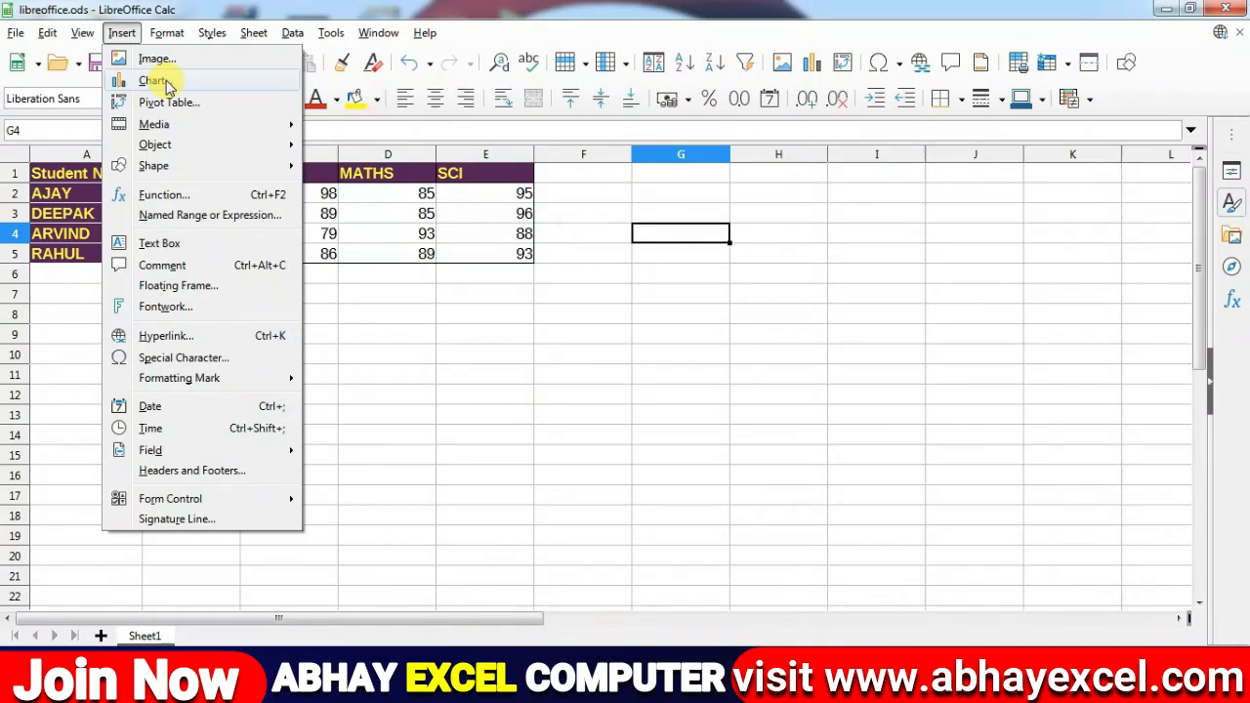
click(453, 299)
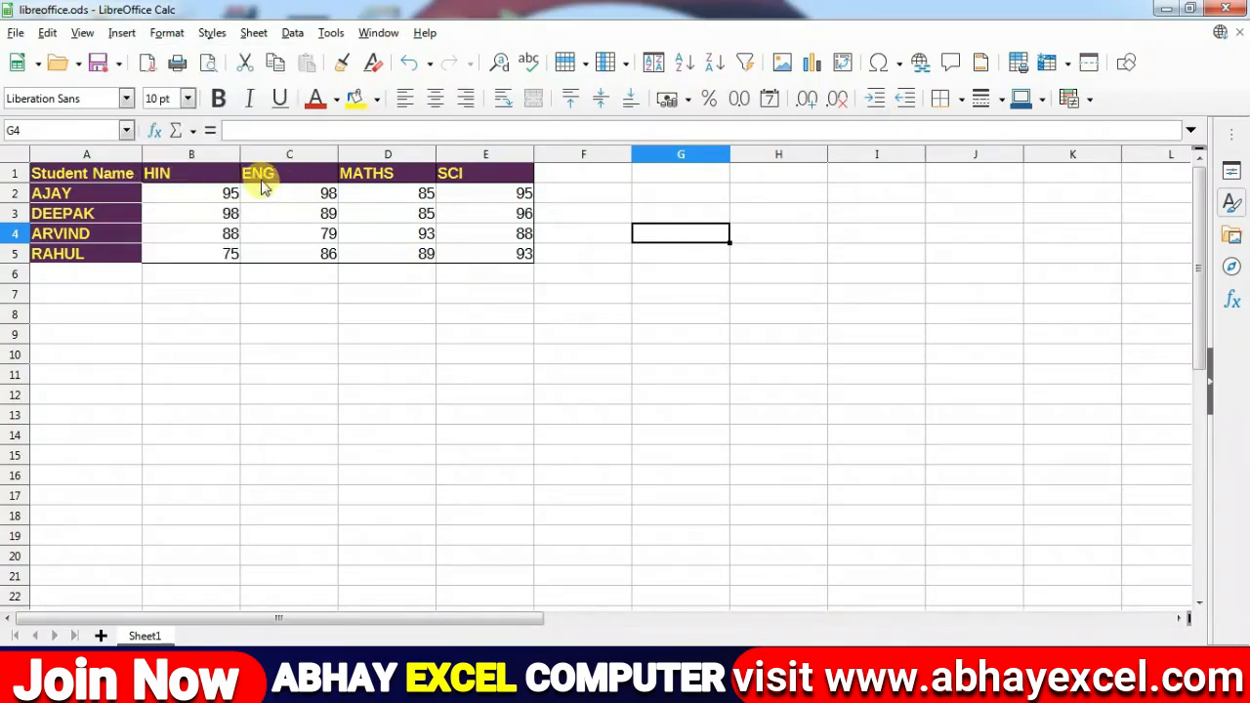
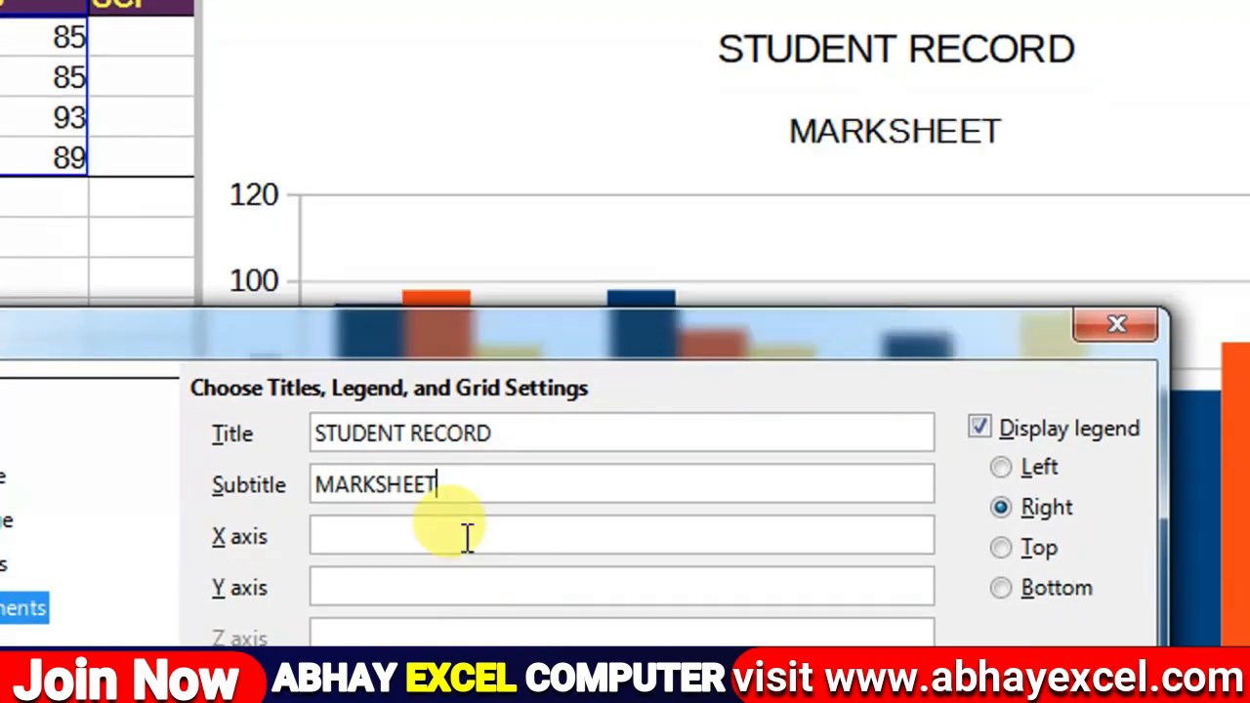
Enter SUBJECT as the chart's X axis title
click(462, 604)
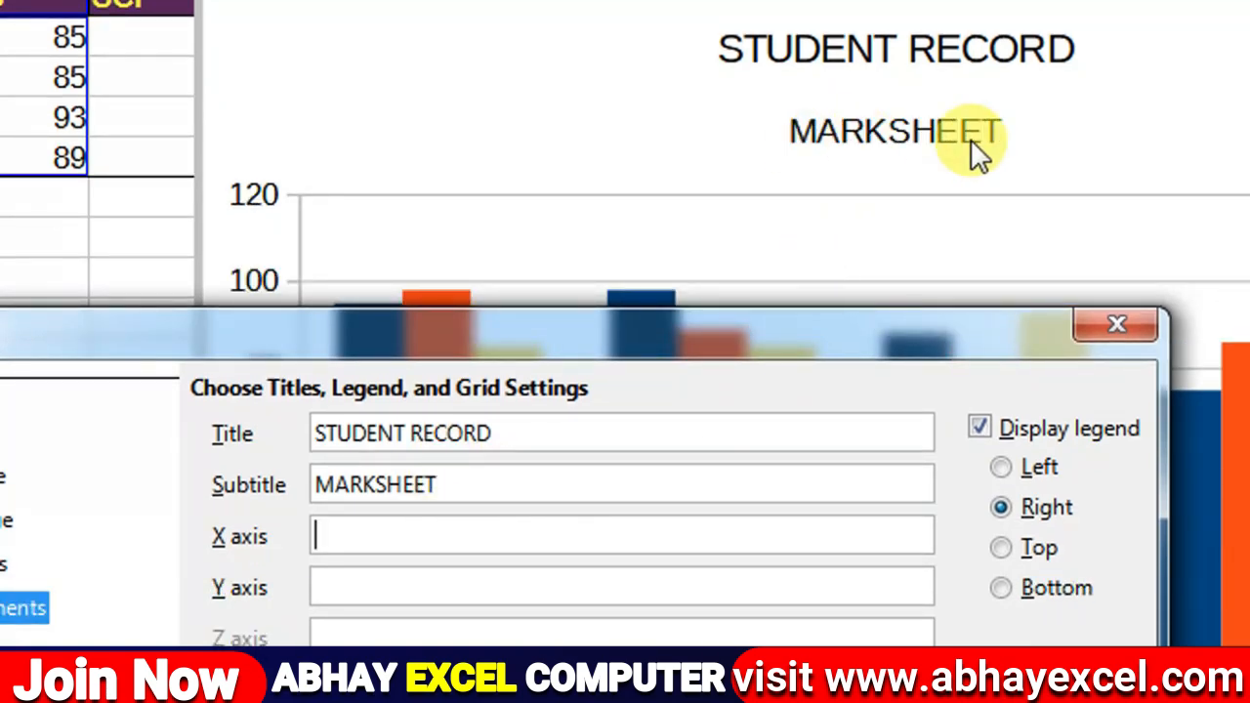
drag(690, 342, 160, 278)
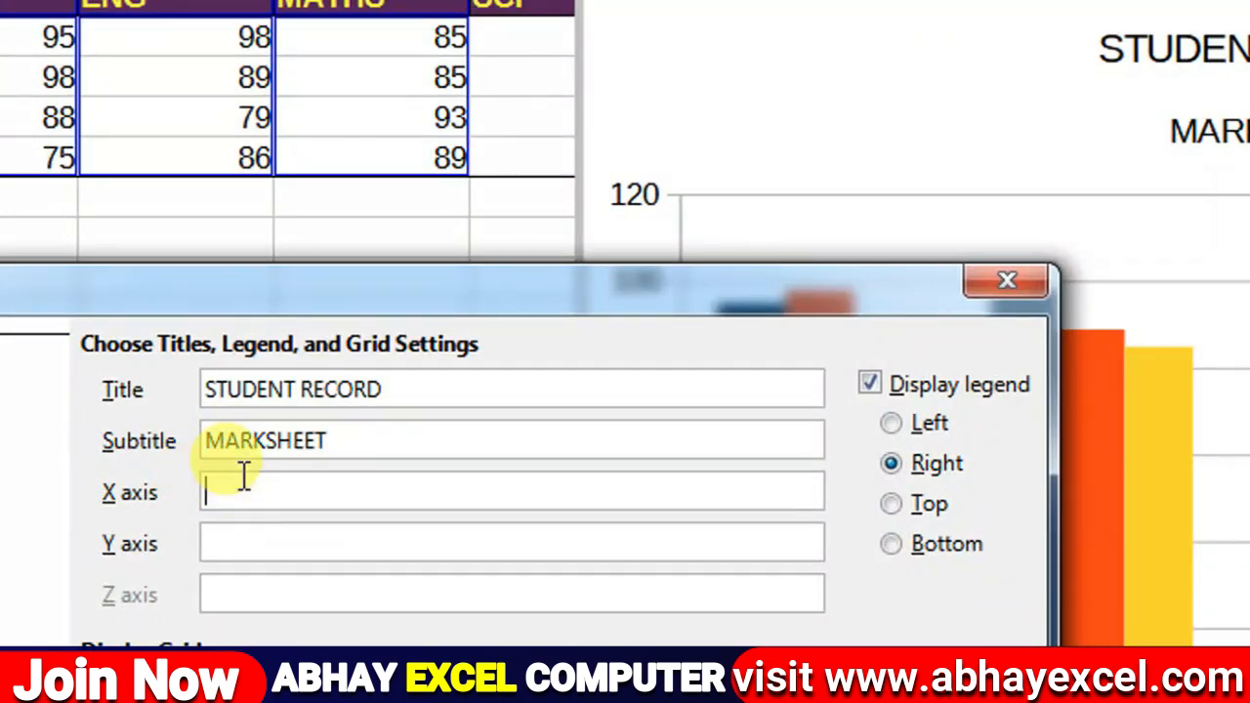
text(SUBJECT)
click(283, 532)
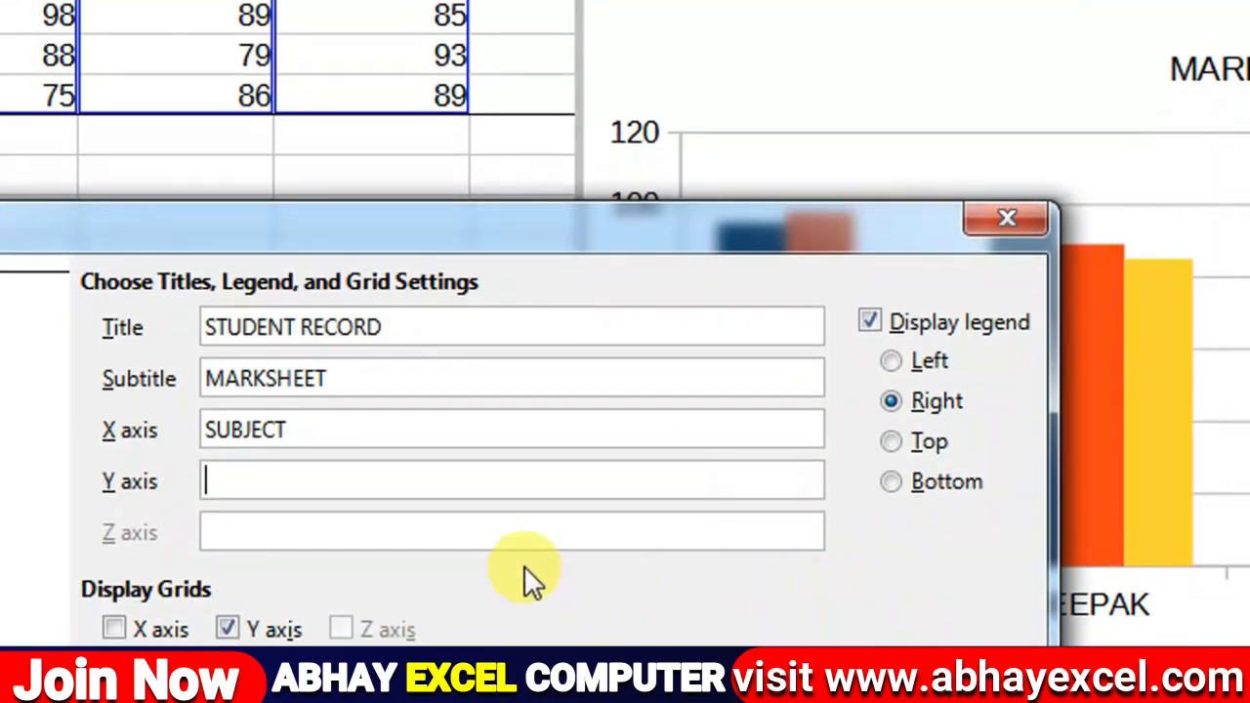
Replace the chart's X axis title with NAME
drag(346, 430, 256, 410)
text(NAME)
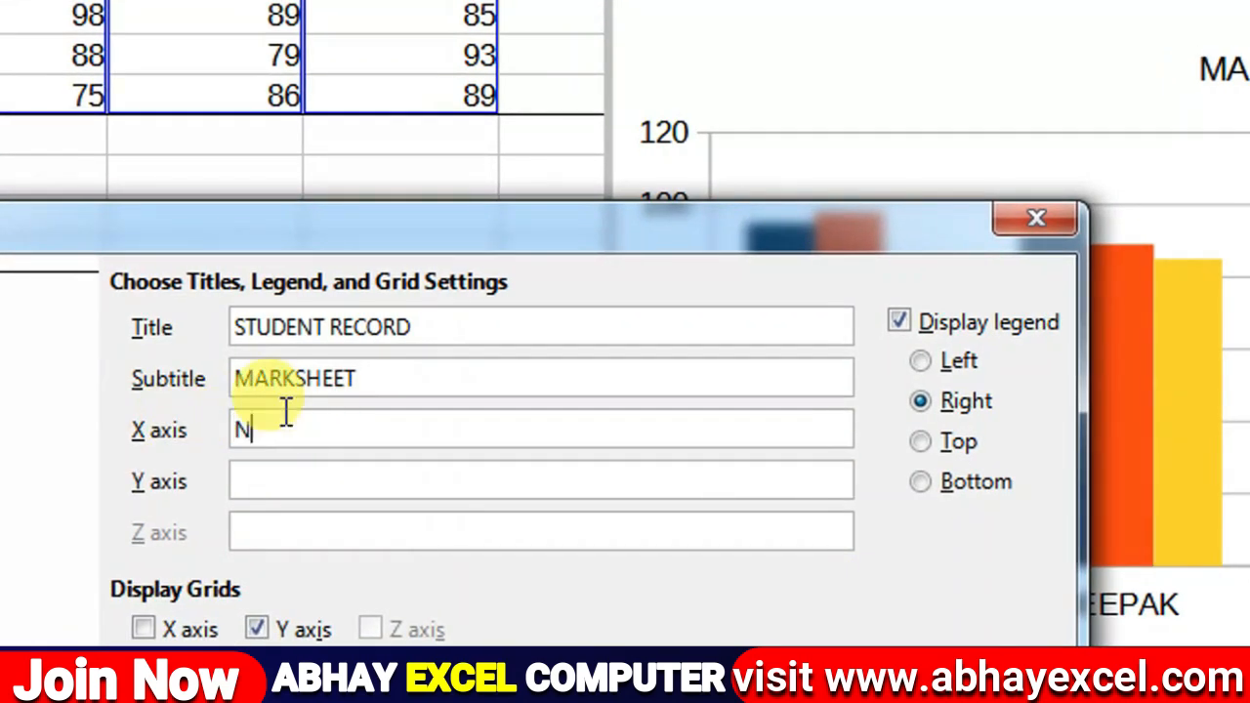
click(313, 476)
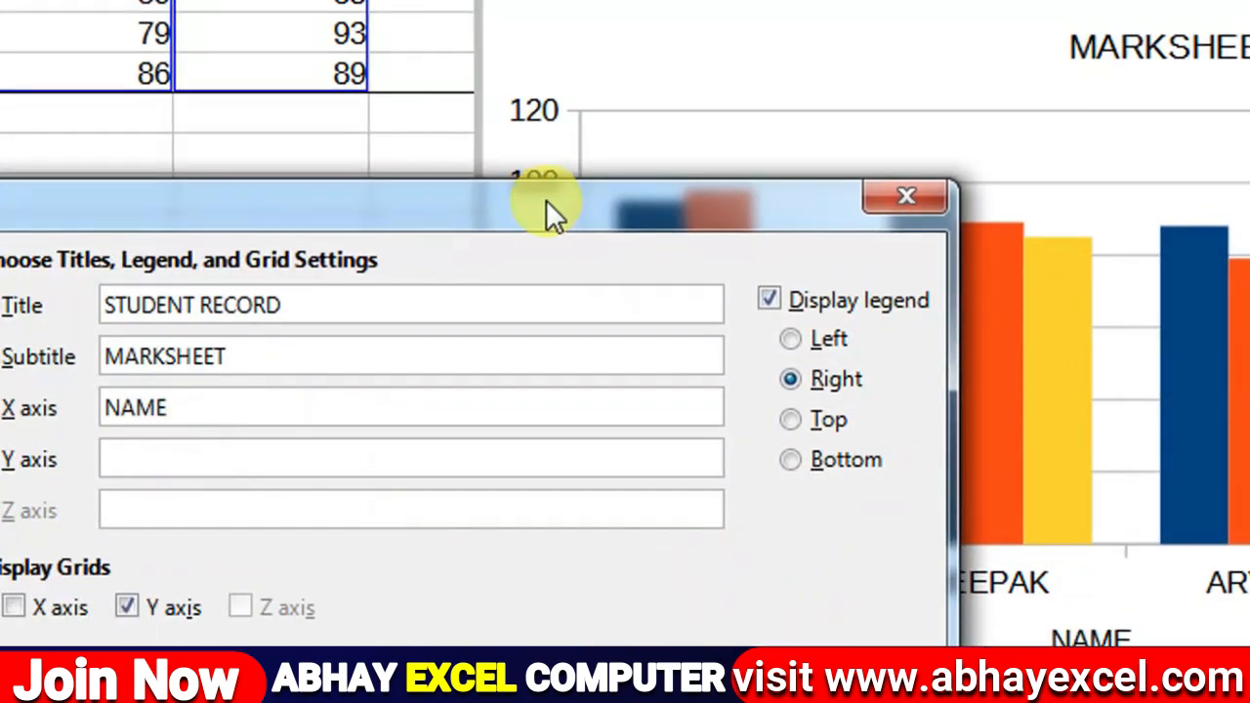
Enter SUBJECT as the chart's Y axis title
drag(507, 232, 232, 238)
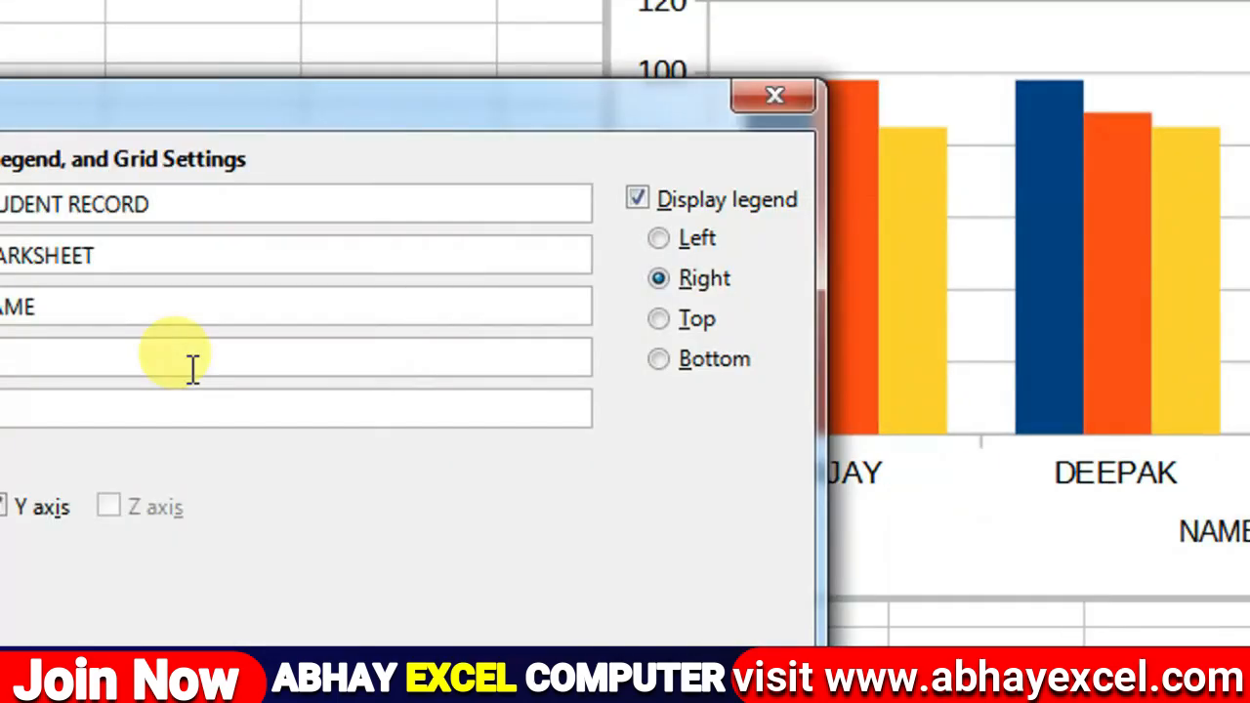
click(201, 366)
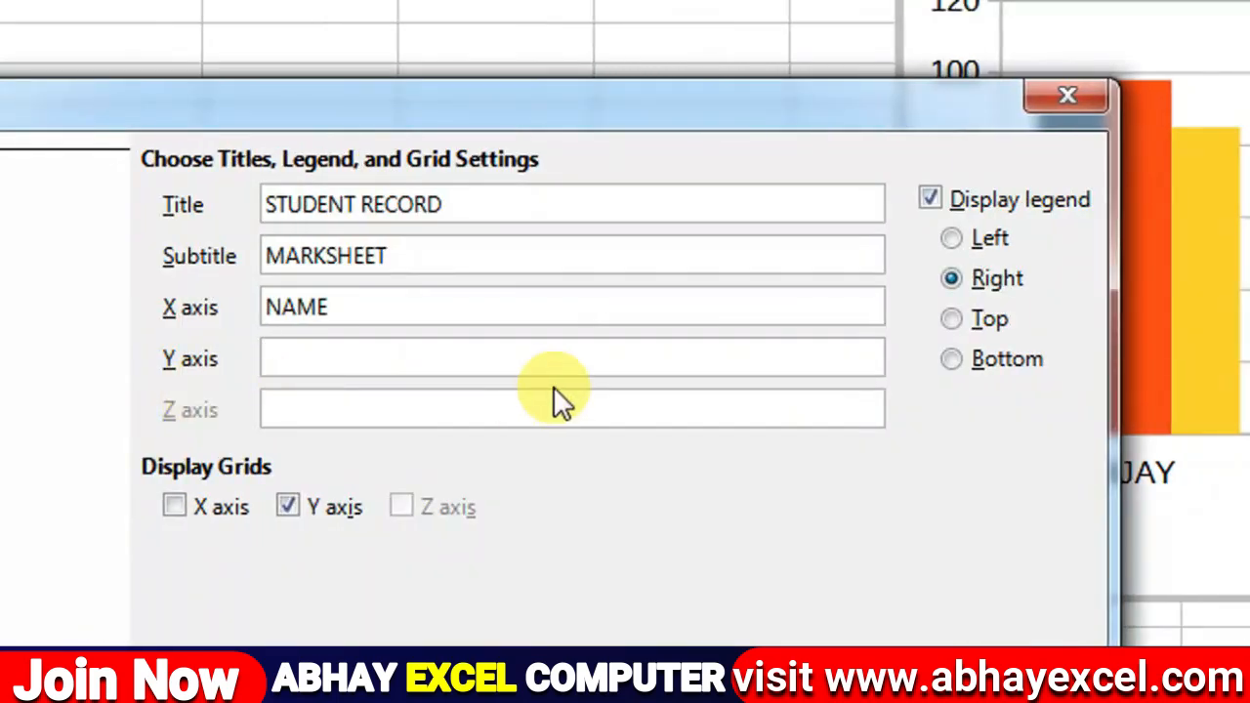
text(SUBJECT)
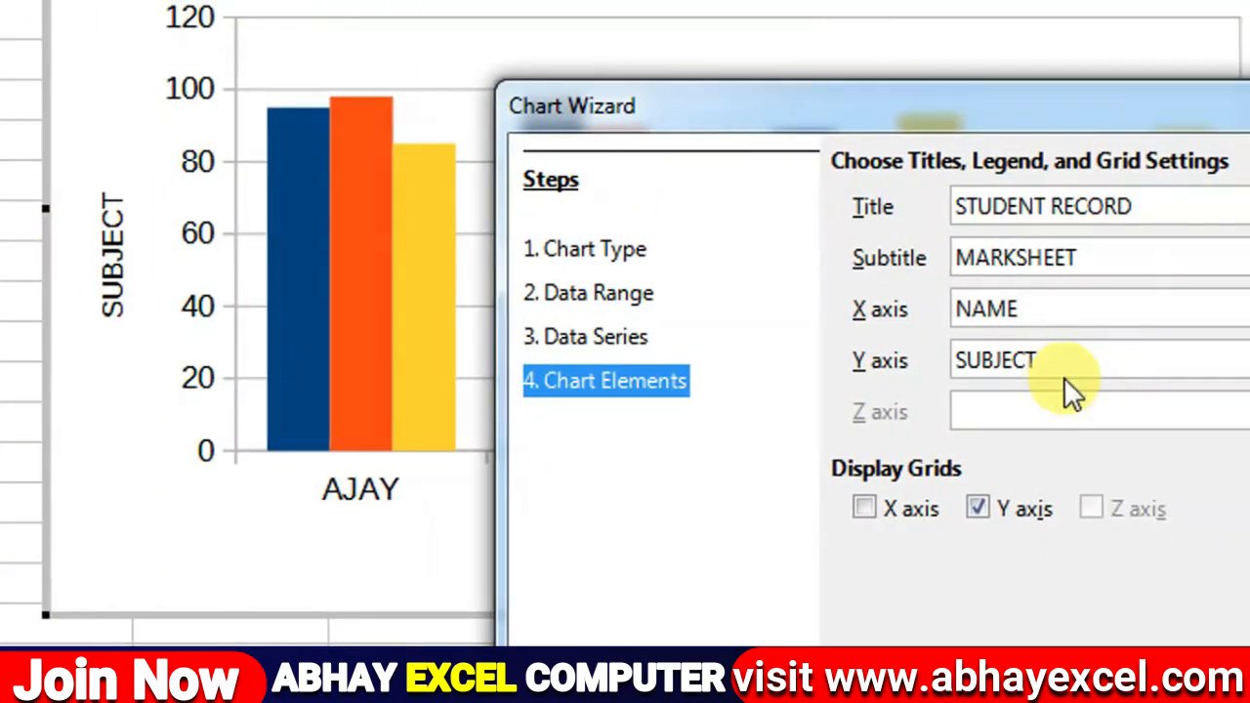
Replace the chart's Y axis title with MARKS and finish creating the chart
drag(1223, 377, 1092, 358)
text(MA)
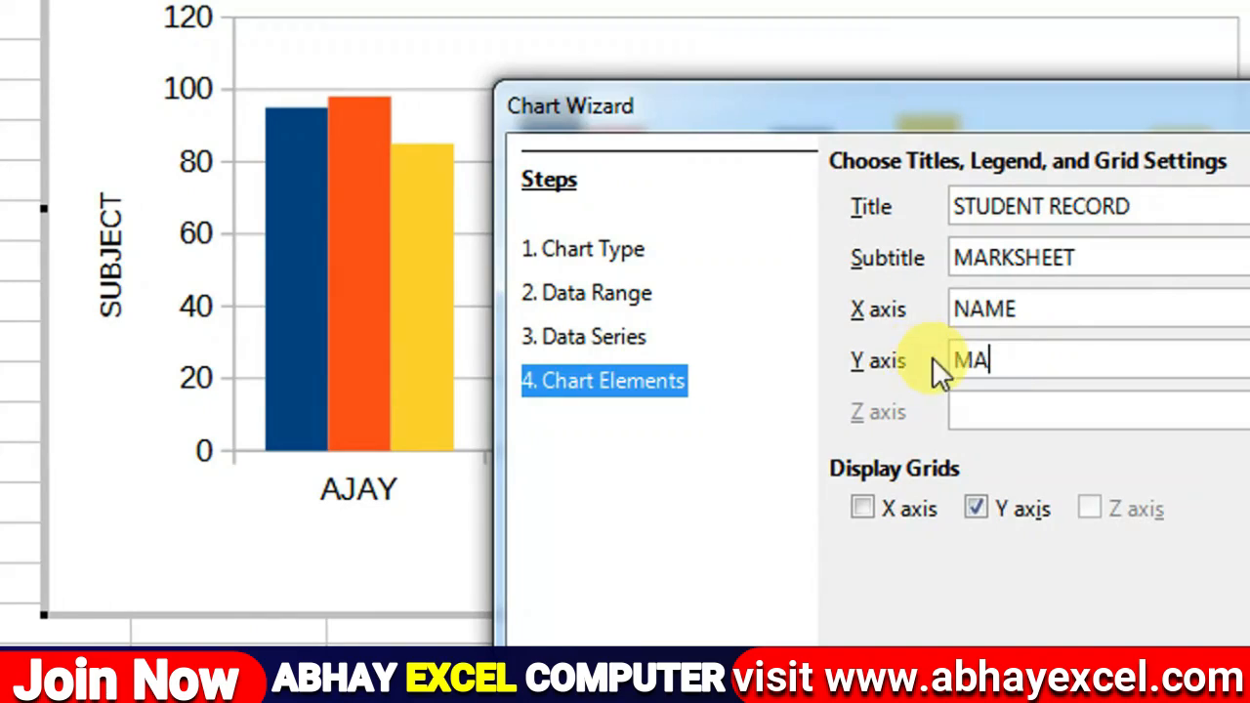
text(RKS)
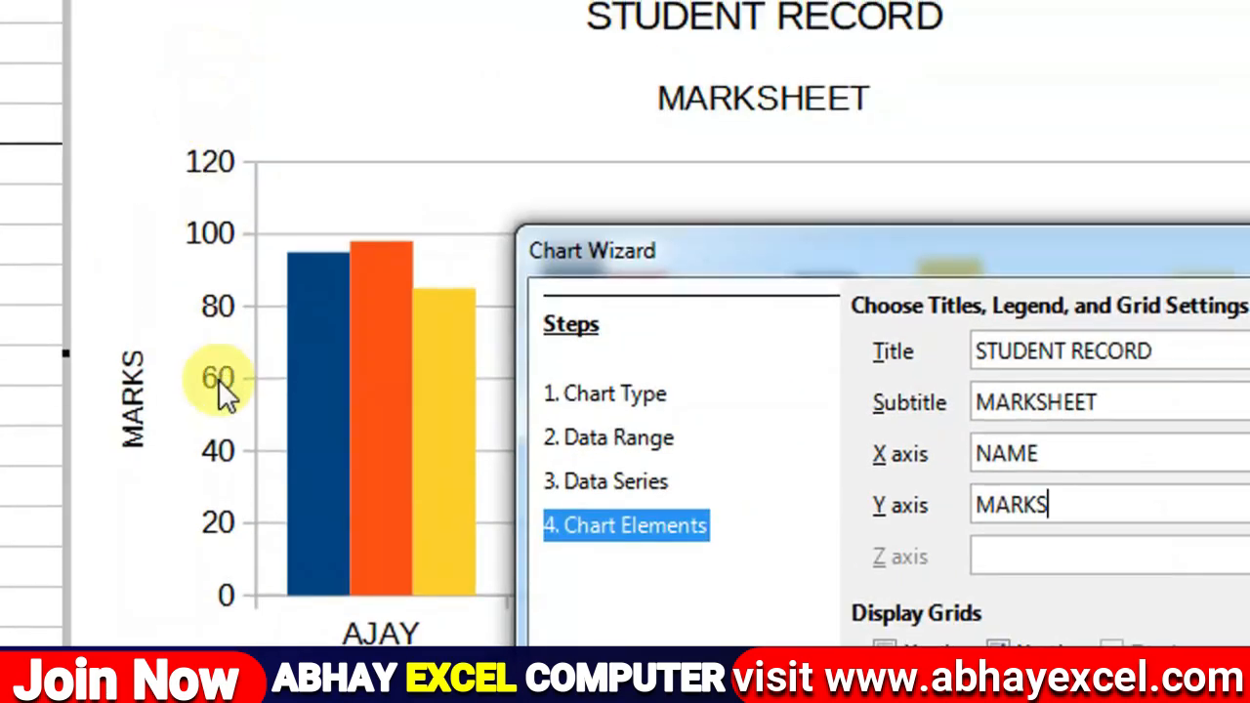
drag(660, 249, 128, 148)
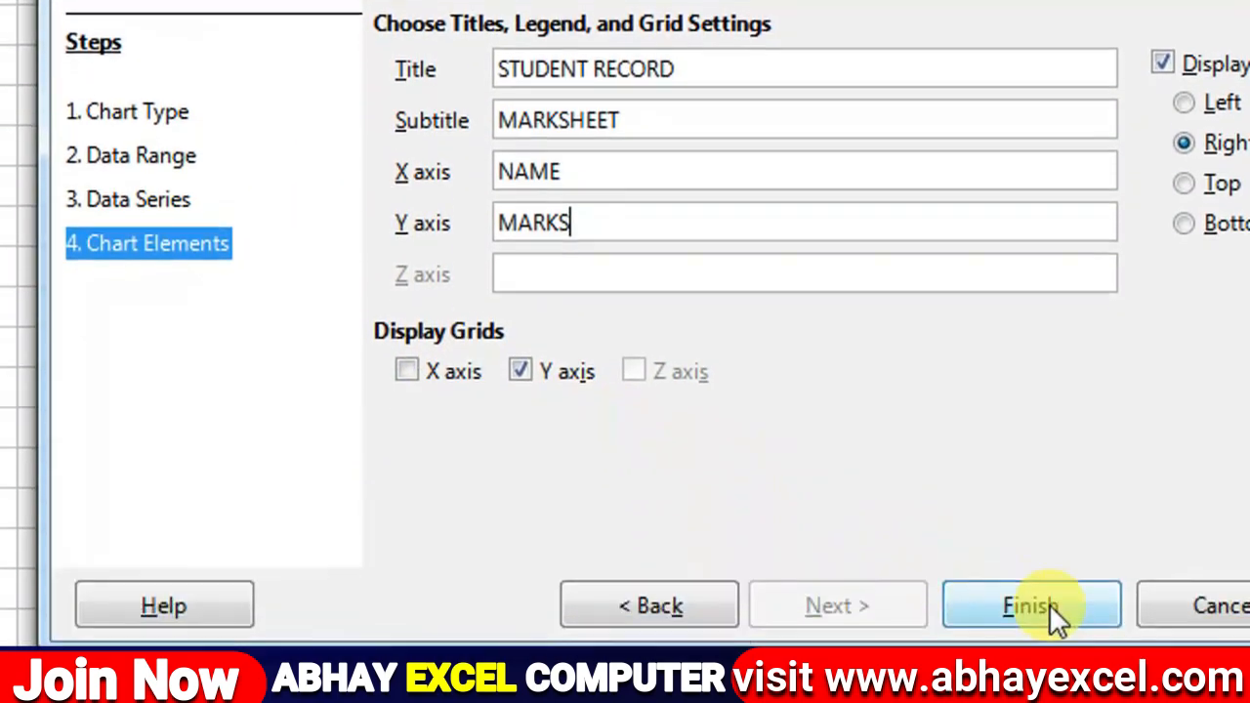
click(1046, 604)
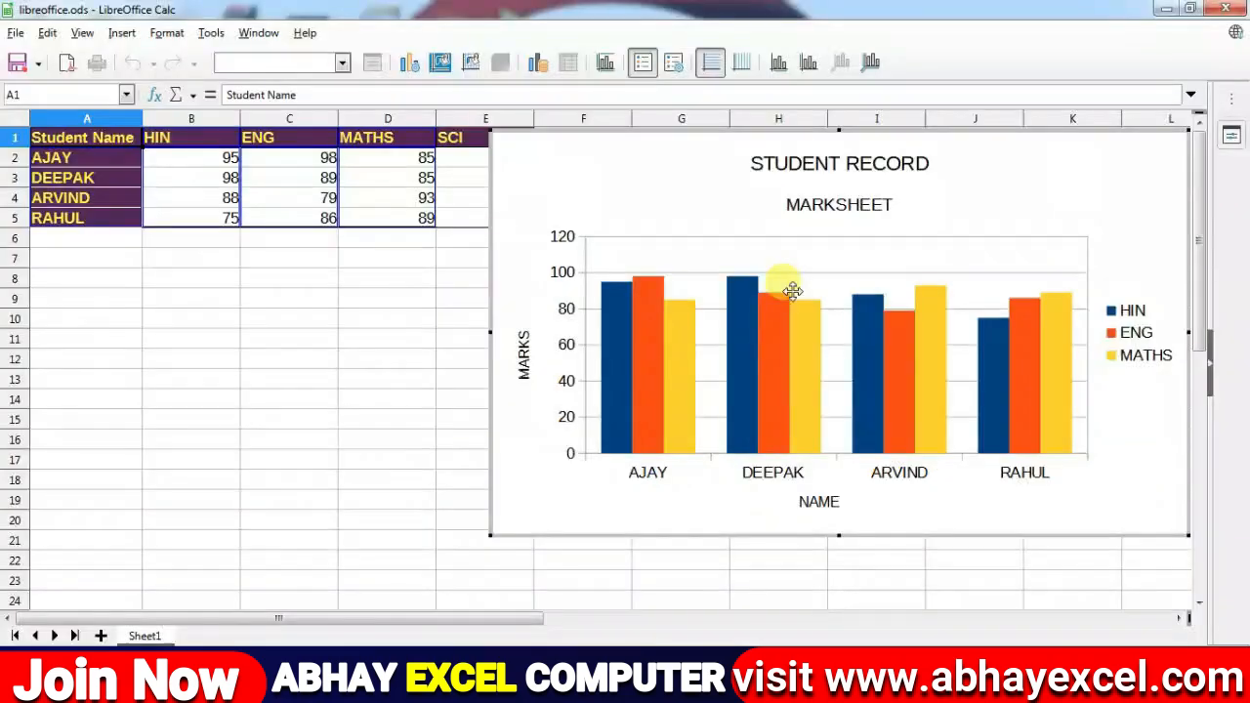
Show vertical gridlines in the marks chart and return to the sheet at cell B16
click(782, 321)
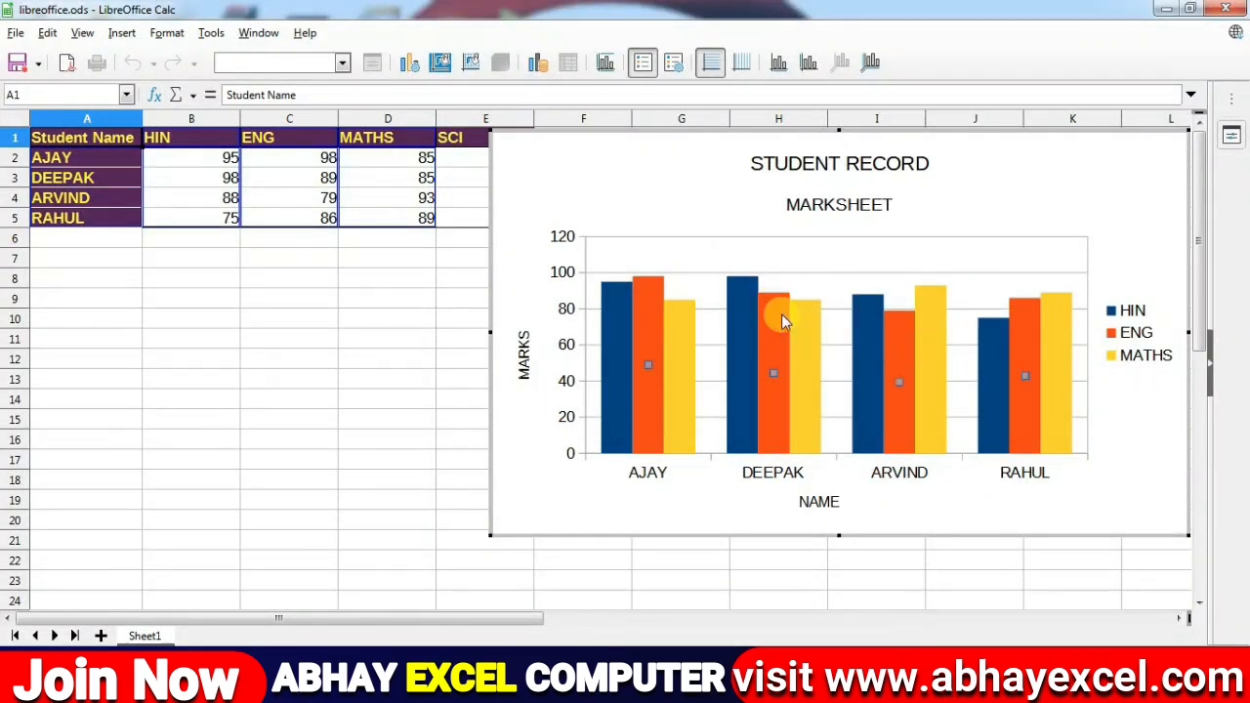
click(744, 63)
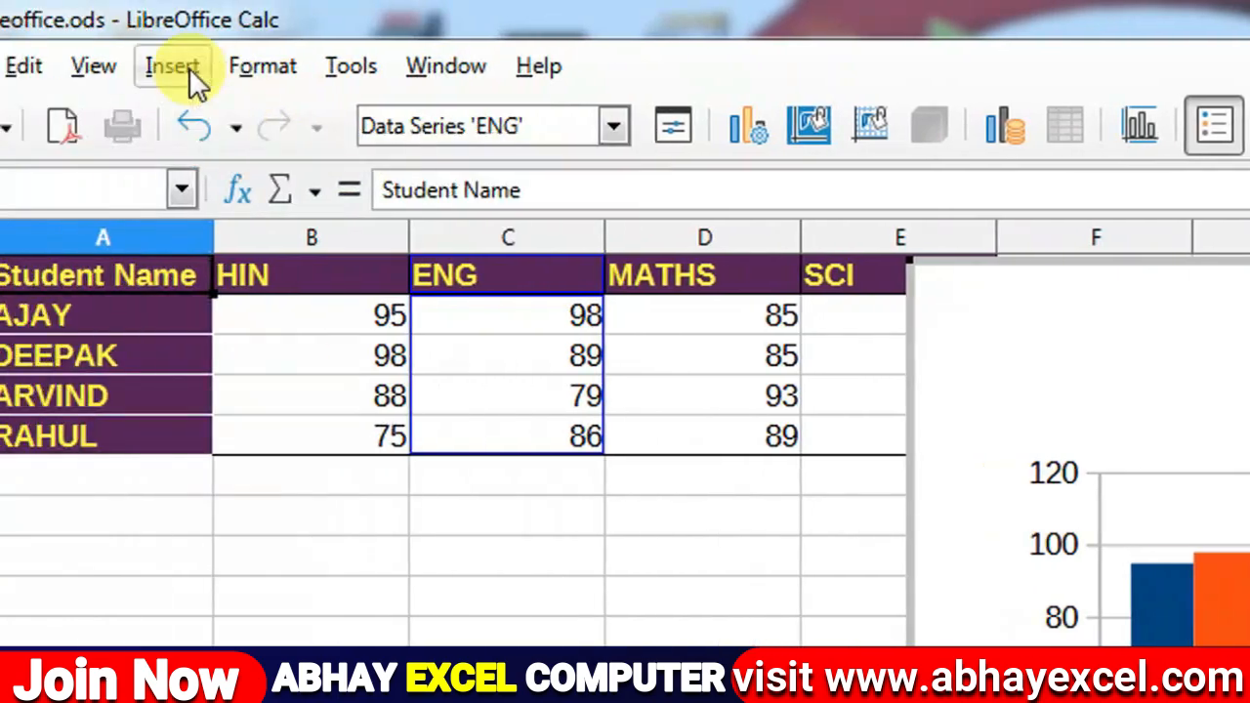
click(185, 68)
click(431, 511)
click(431, 511)
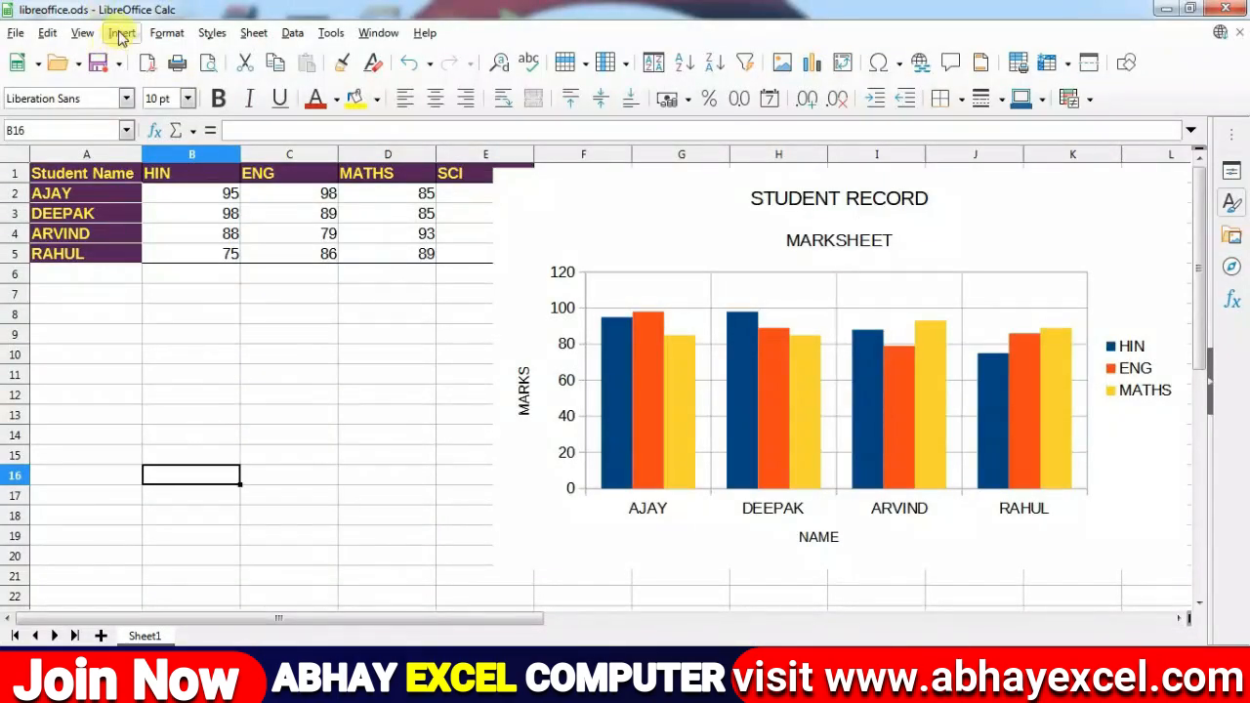
Insert a formula object at cell B16 and add the binary addition operator to it
click(122, 33)
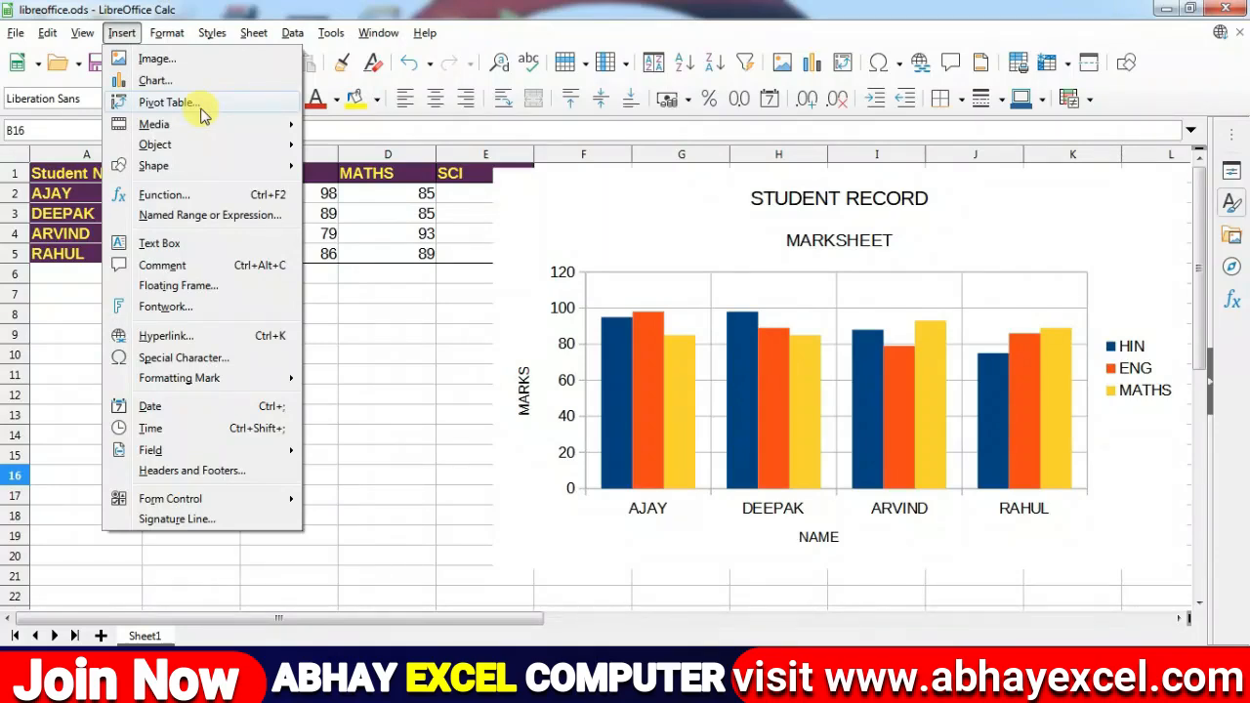
mouse_move(194, 136)
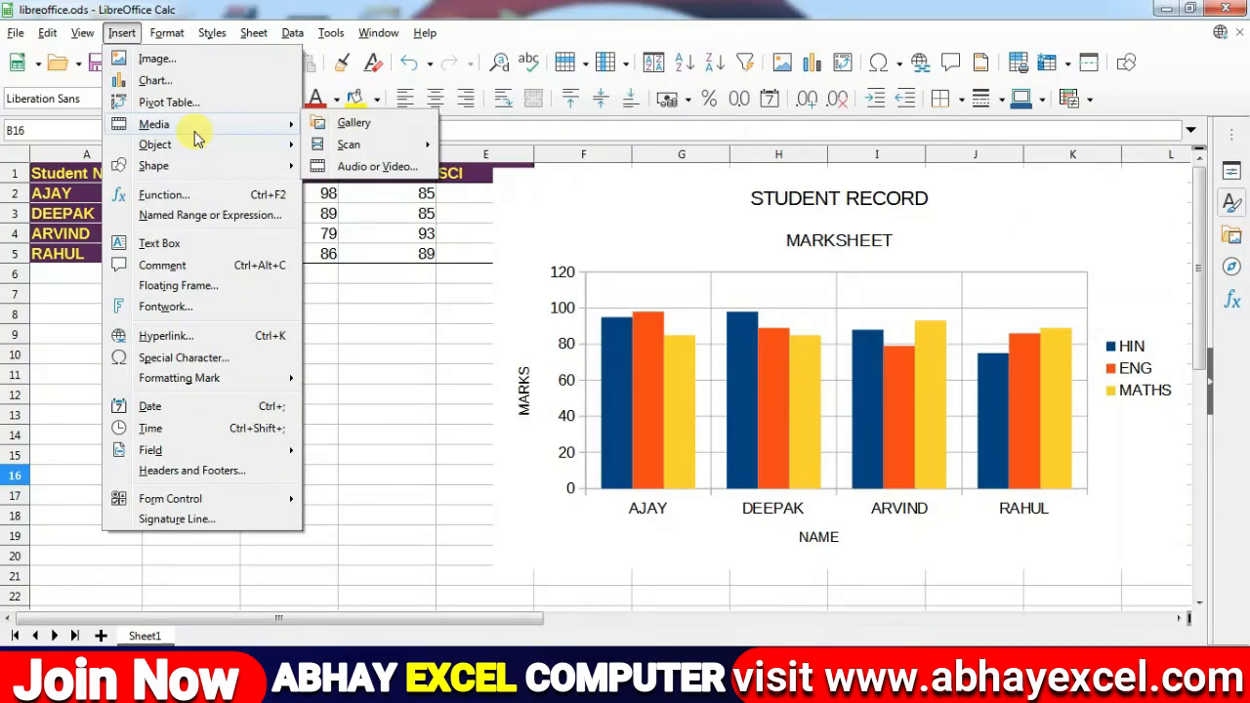
mouse_move(349, 146)
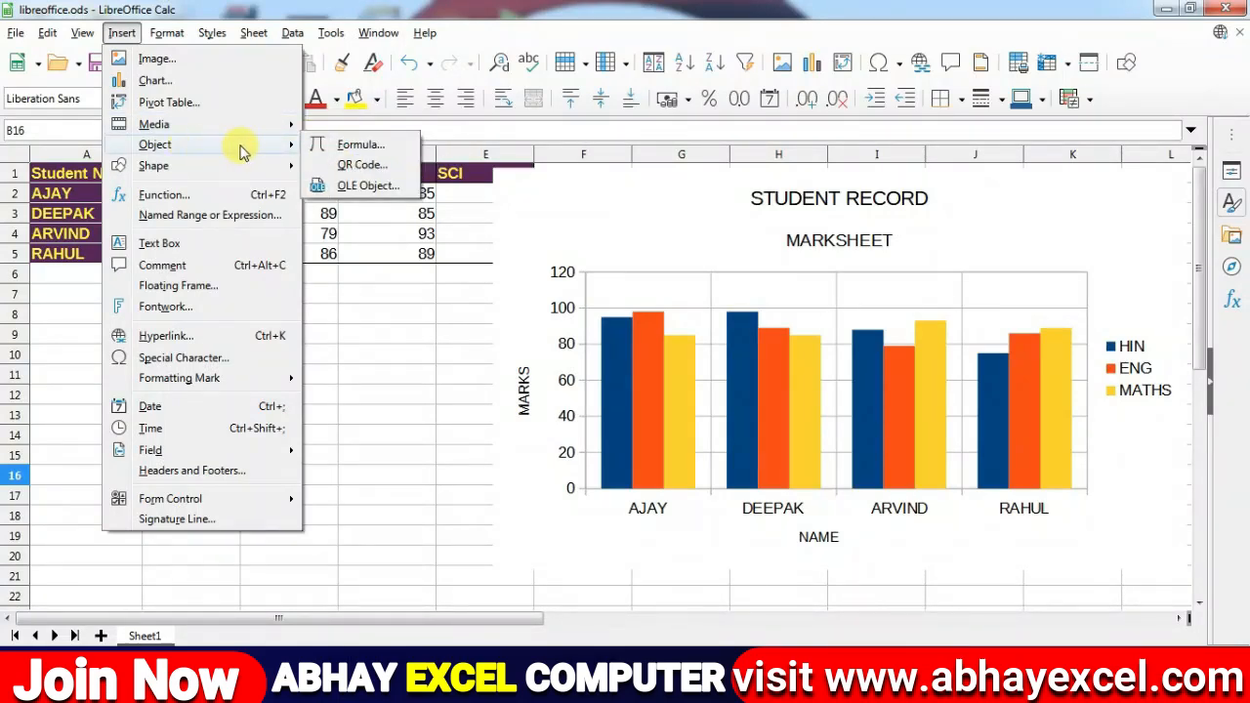
click(363, 146)
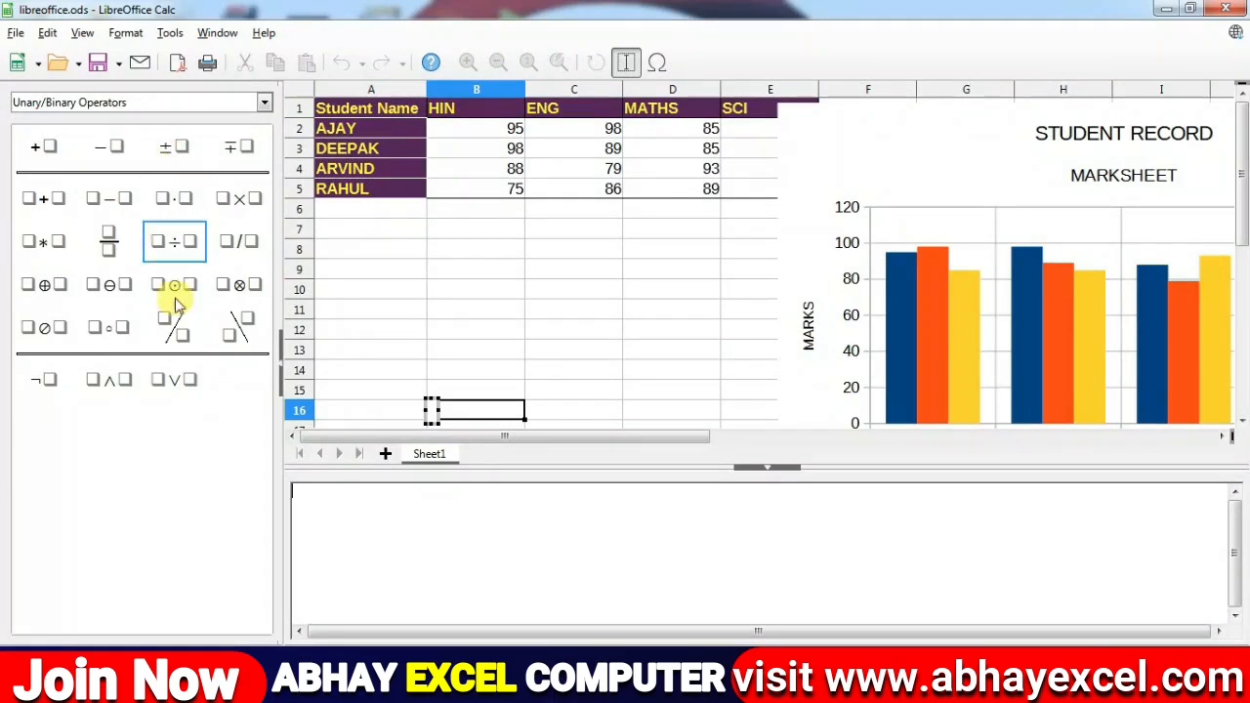
click(39, 199)
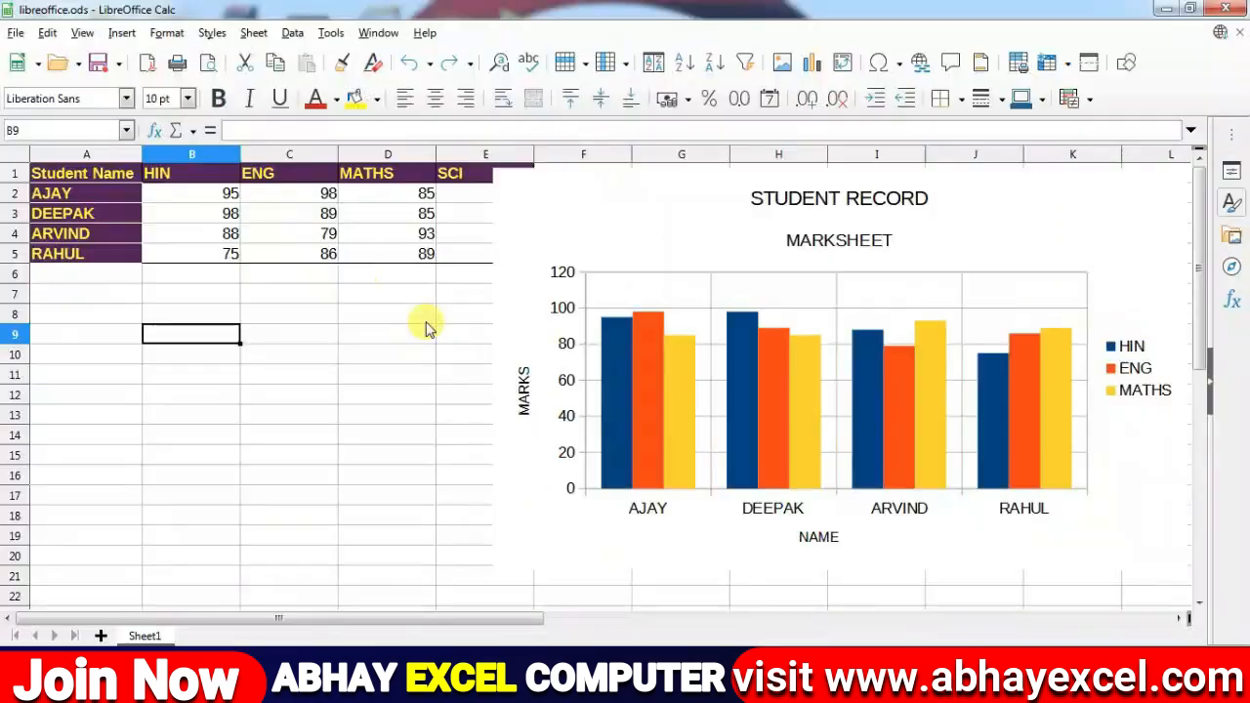
Open the Function Wizard for cell B9 and search all functions for SUM
click(120, 34)
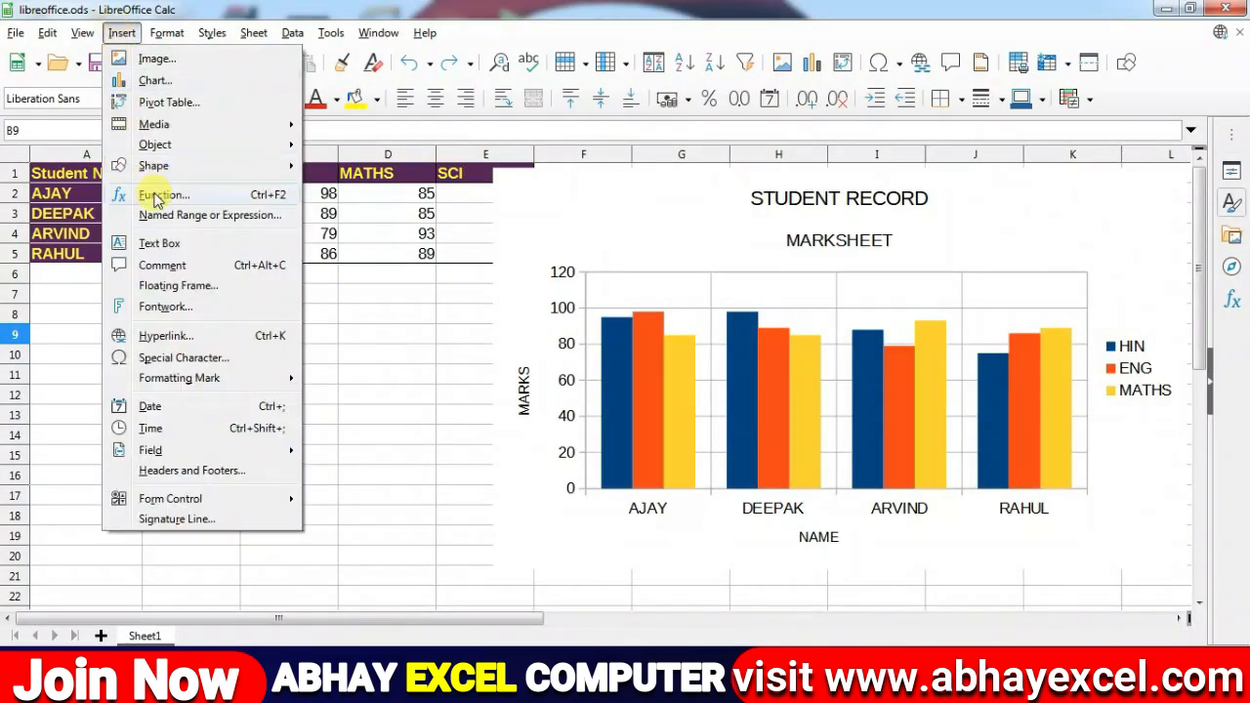
mouse_move(166, 168)
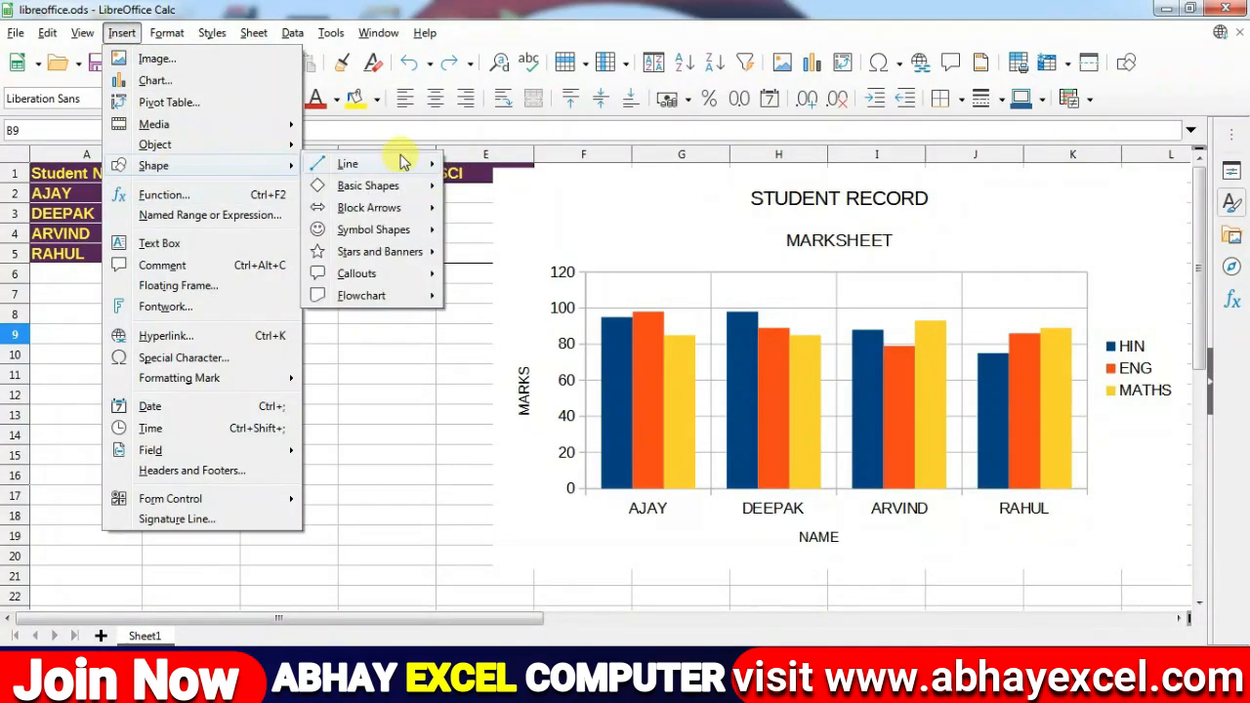
mouse_move(386, 166)
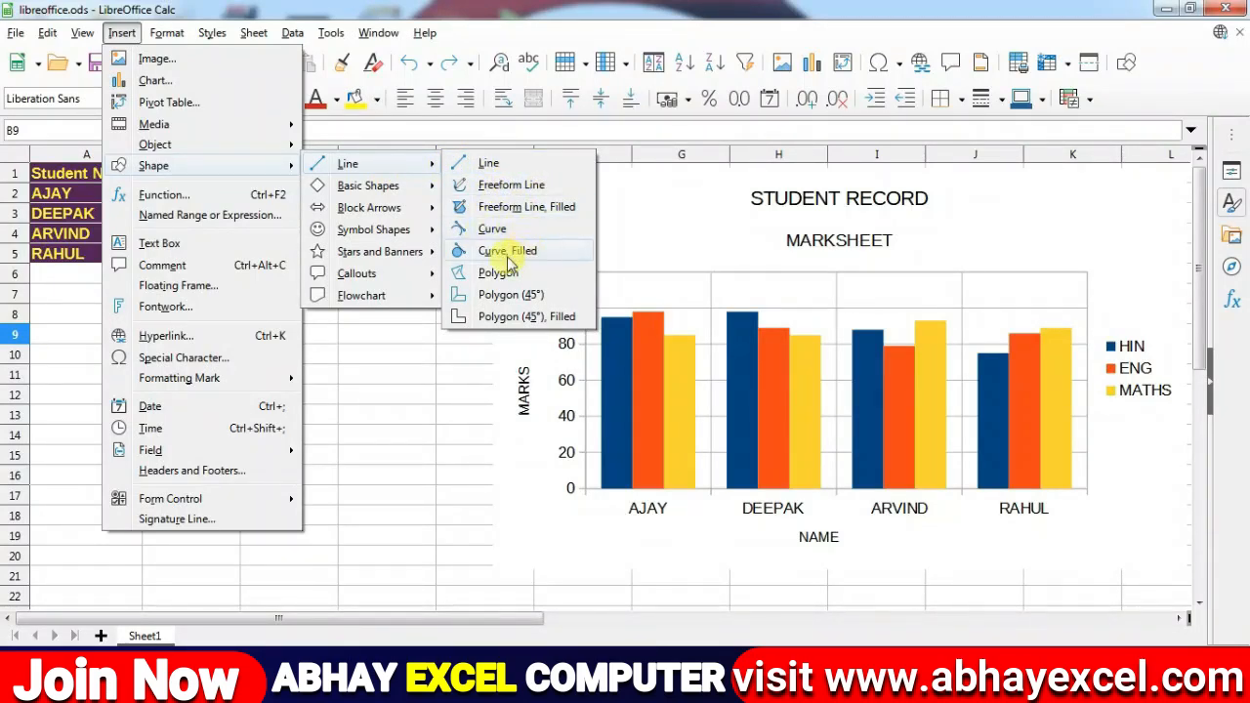
mouse_move(350, 184)
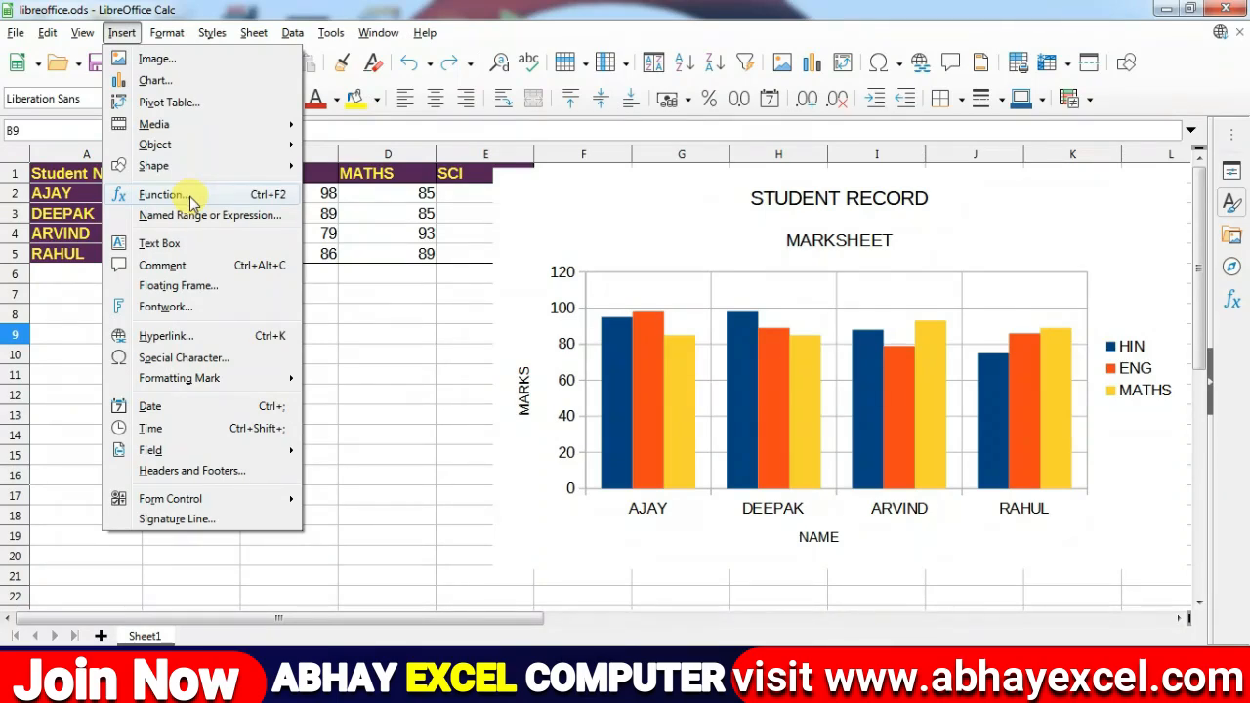
click(161, 194)
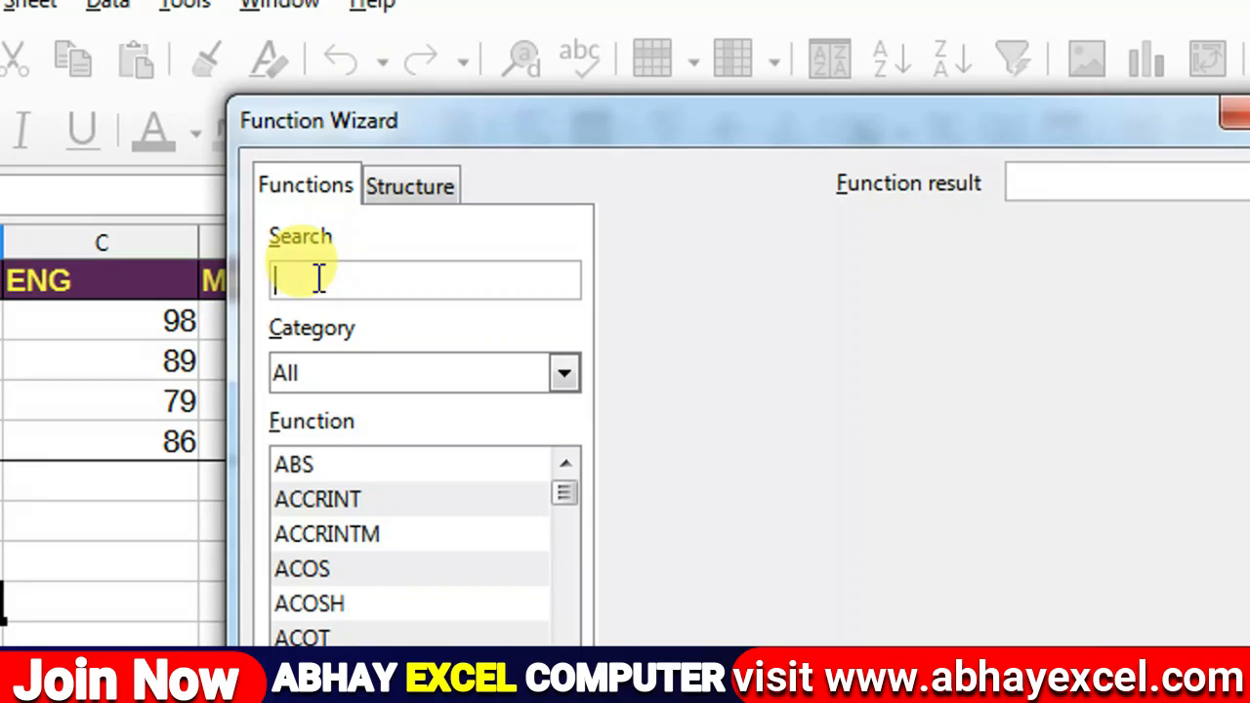
text(SUM)
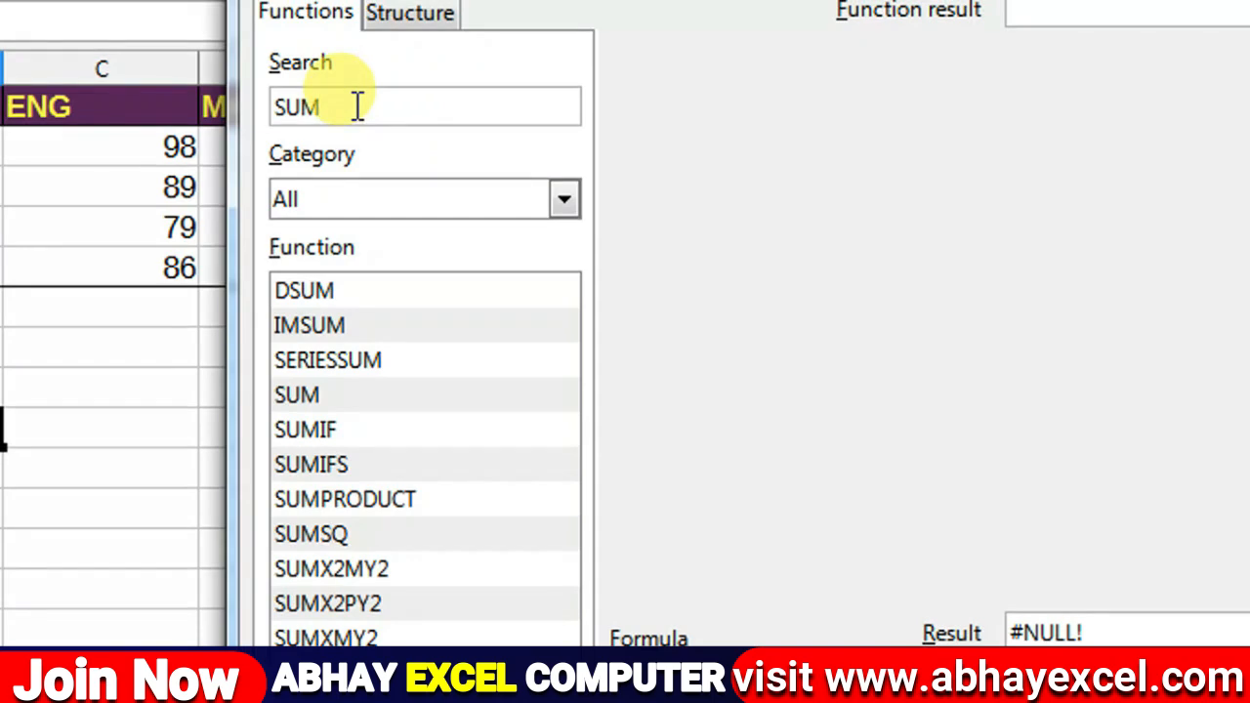
Filter the SUM search to the Date&Time category and clear the search term
click(563, 202)
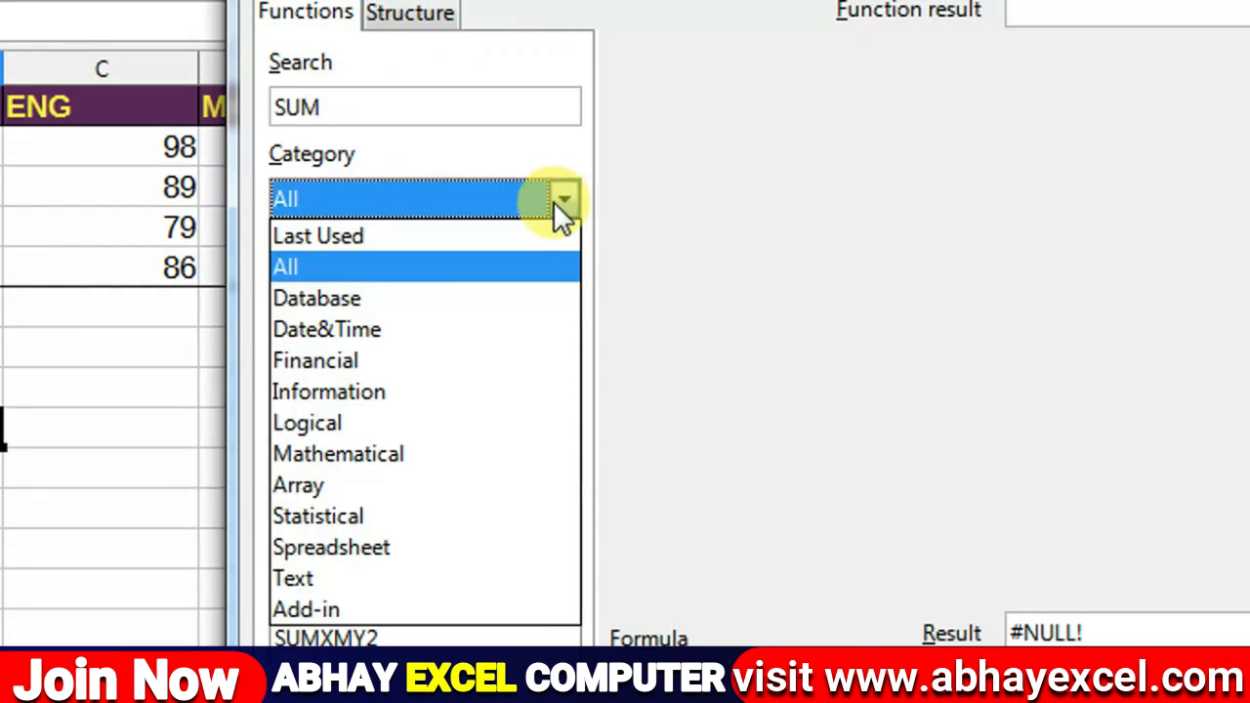
click(340, 330)
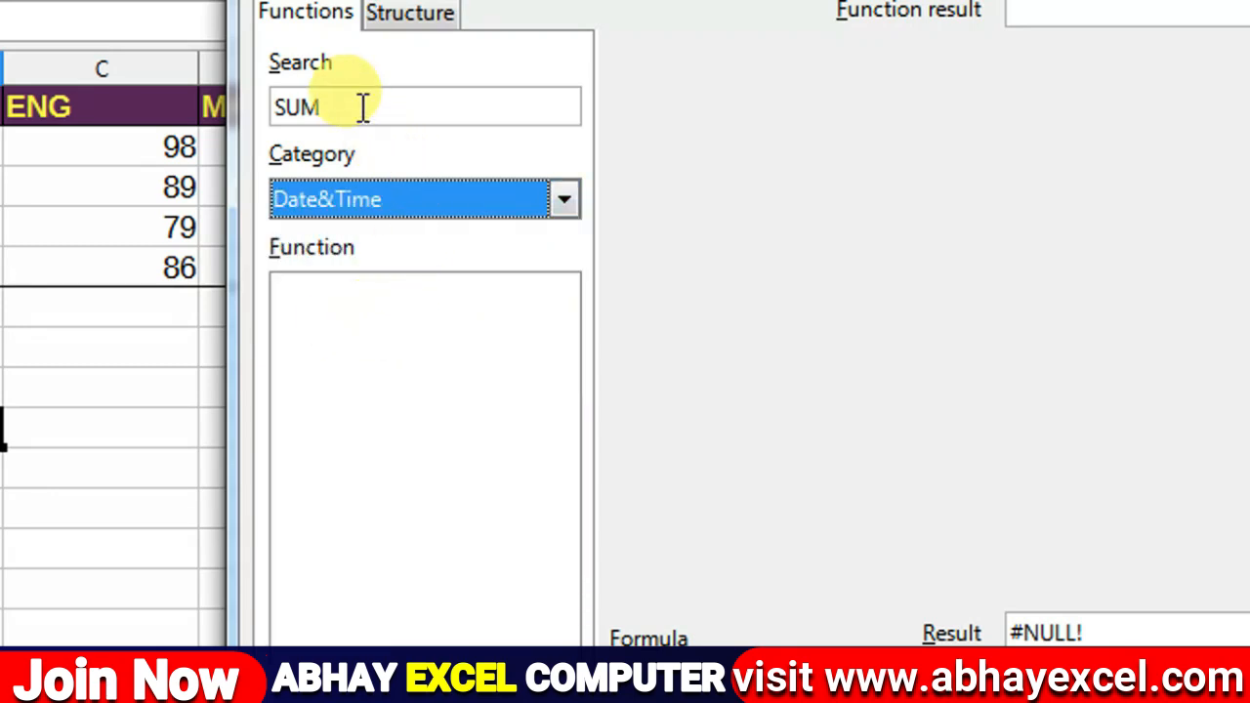
drag(363, 107, 262, 107)
key(BackSpace)
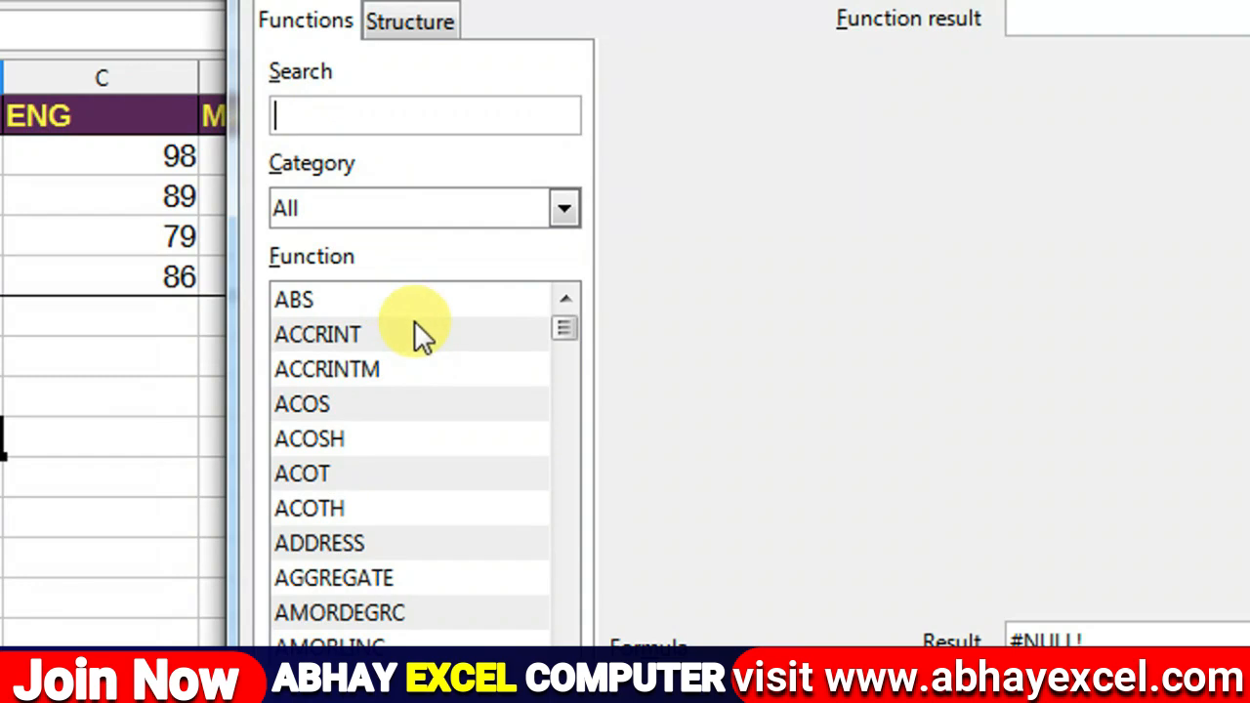
List the available functions in the Database, Date&Time and Logical categories one after another
click(386, 196)
click(360, 310)
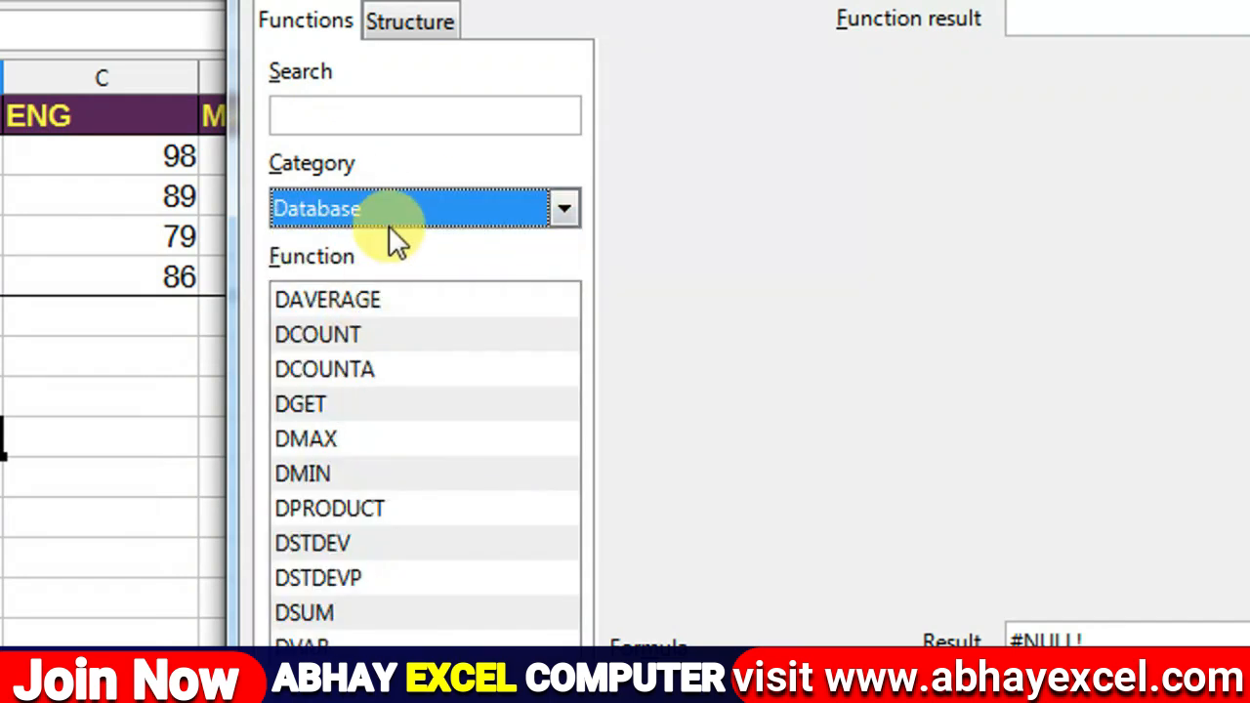
click(389, 225)
click(361, 337)
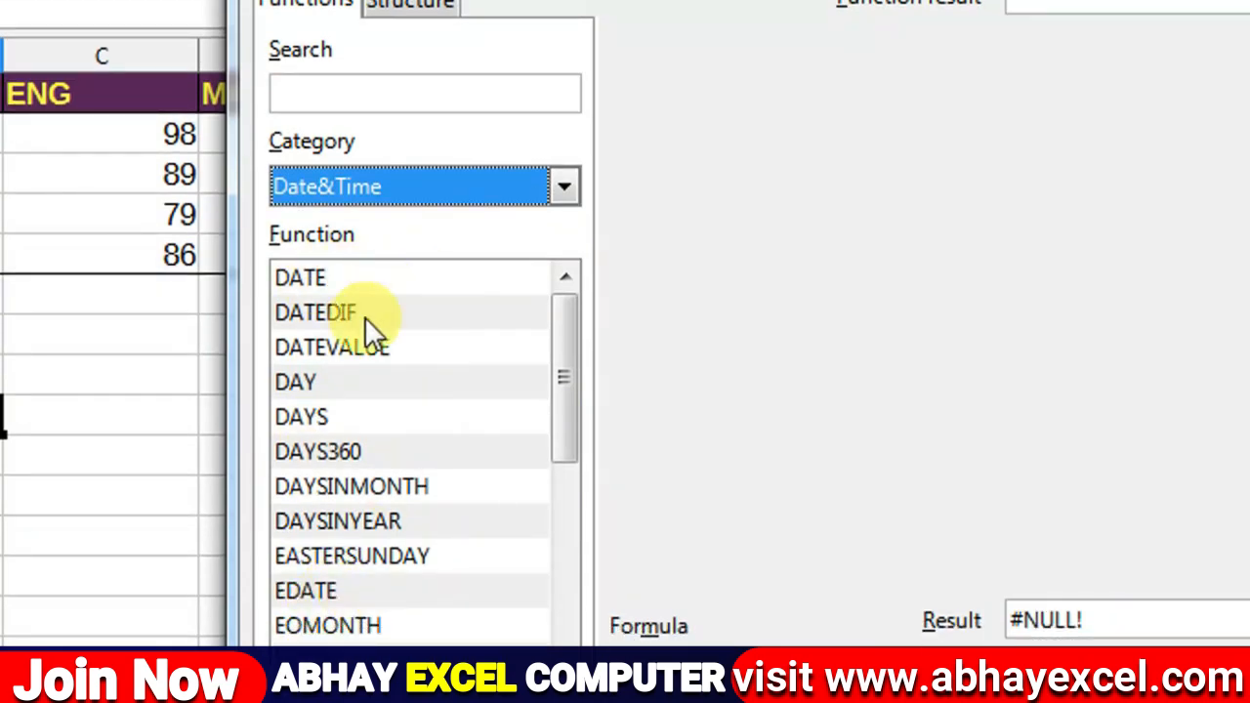
click(364, 193)
click(326, 410)
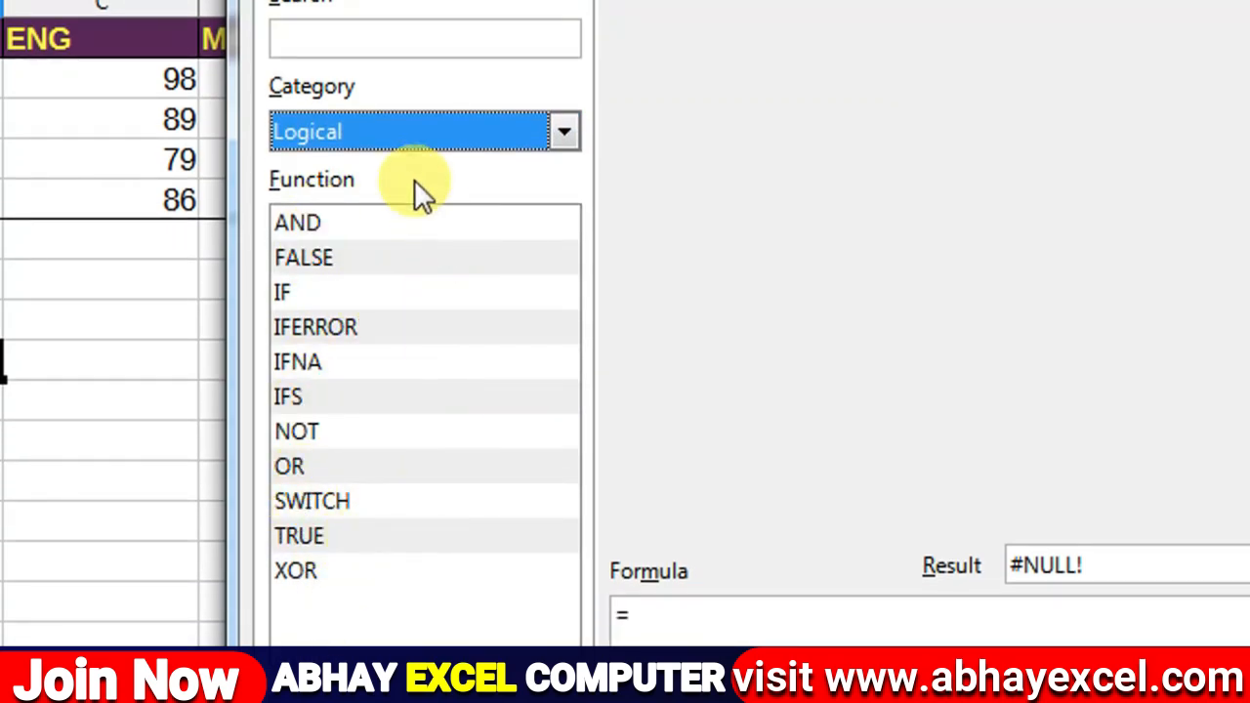
List the functions in the Array category and close the Function Wizard without inserting one
click(377, 131)
click(349, 417)
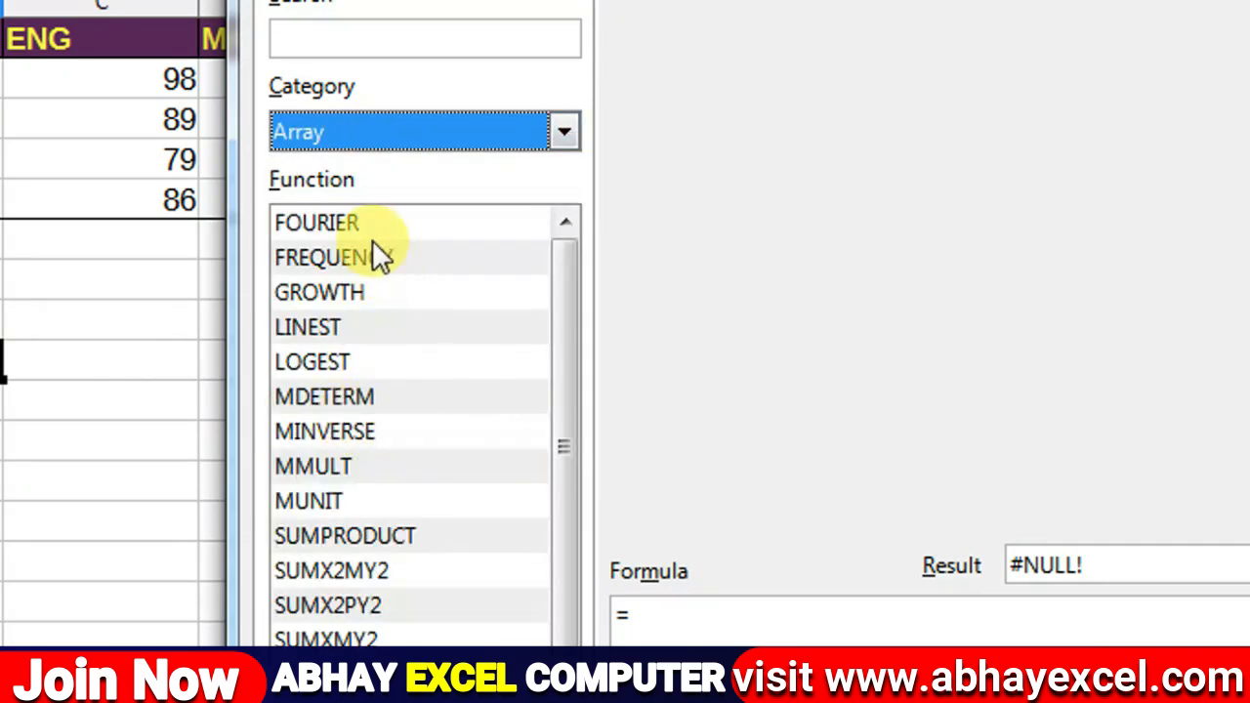
scroll(382, 351, down, 1)
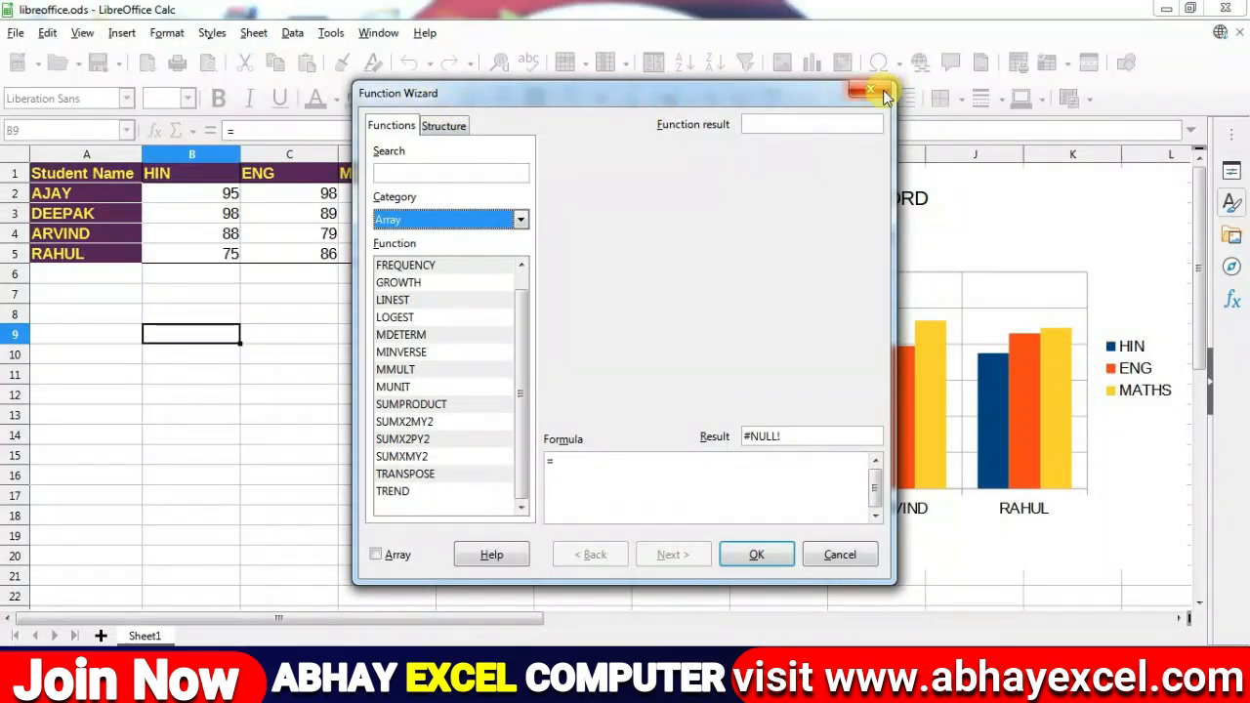
click(882, 93)
Select the ENG column data C1:C5, open the Paste Names dialog for named ranges or expressions, and close it
click(121, 32)
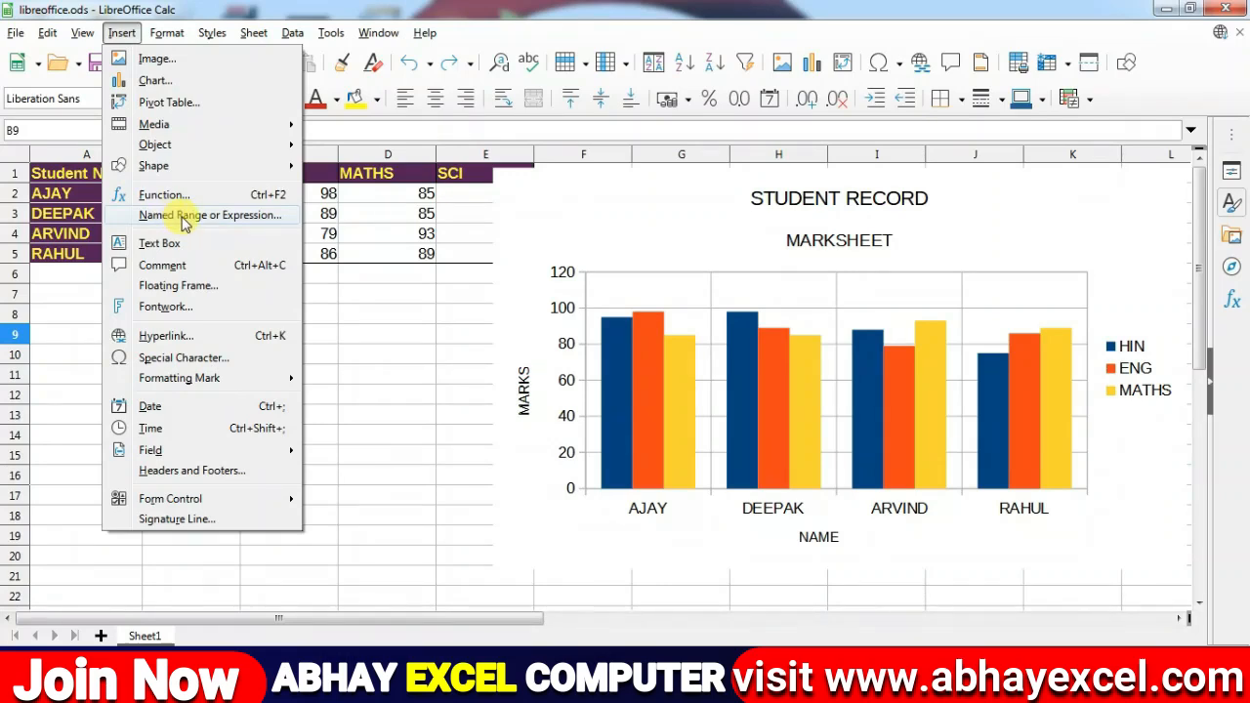
key(Escape)
drag(298, 175, 308, 258)
click(122, 32)
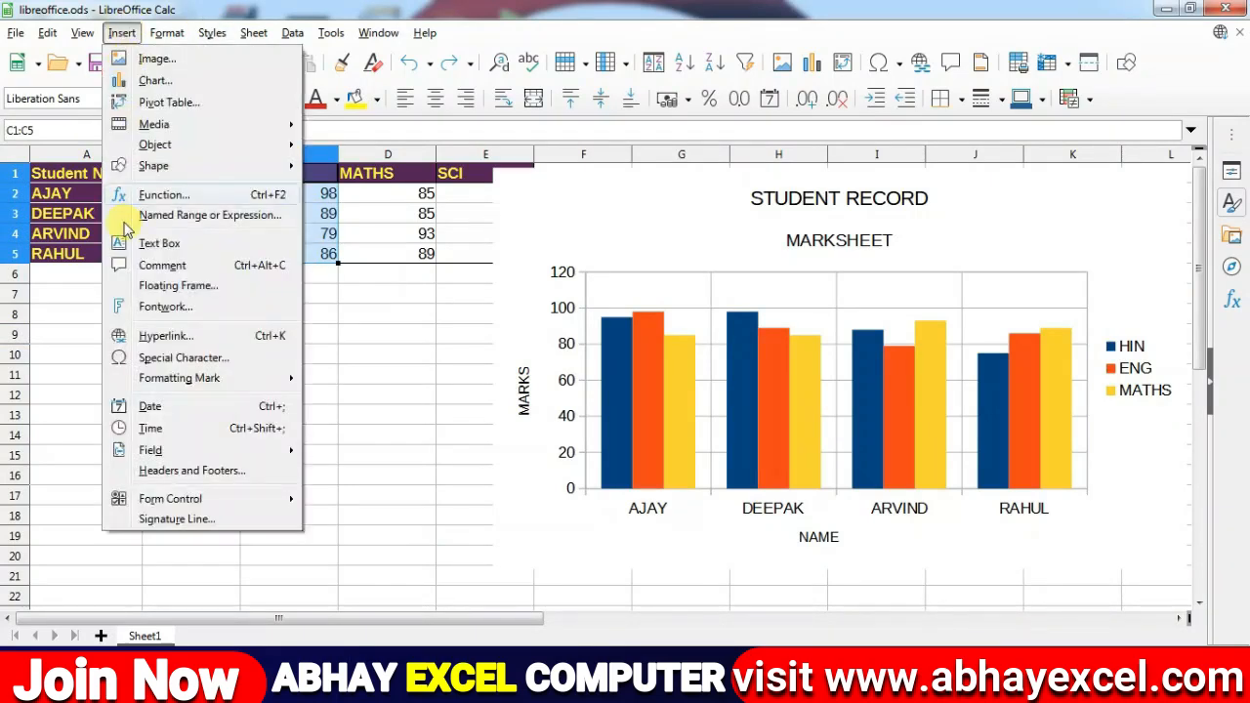
click(161, 215)
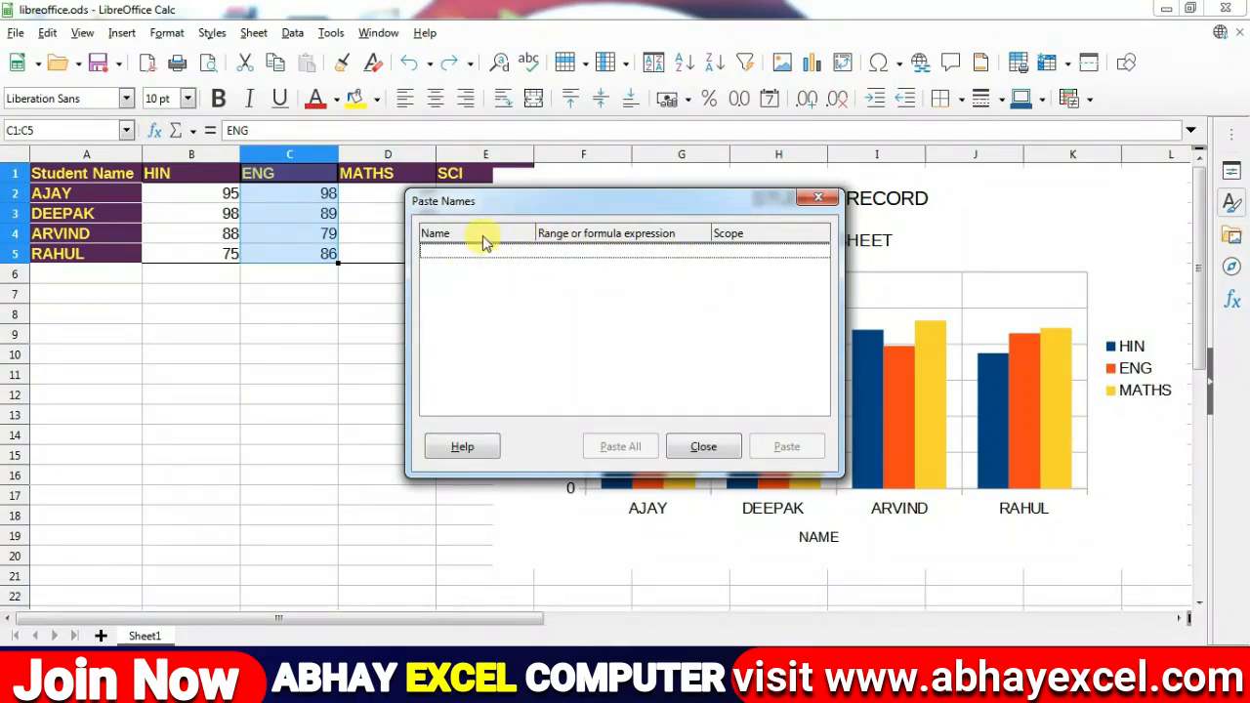
click(728, 447)
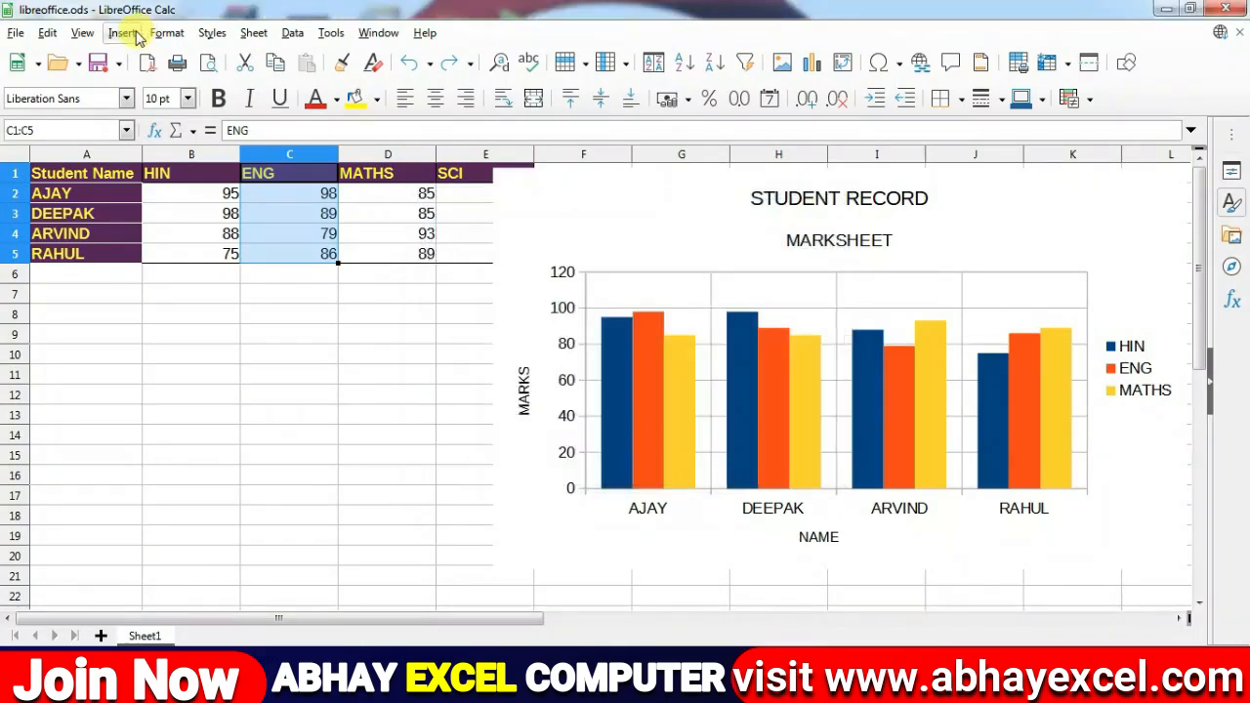
Insert a text box below the marks table, spanning about A8 to C14, containing "ABHAY EXCEL COMPUTER"
click(123, 33)
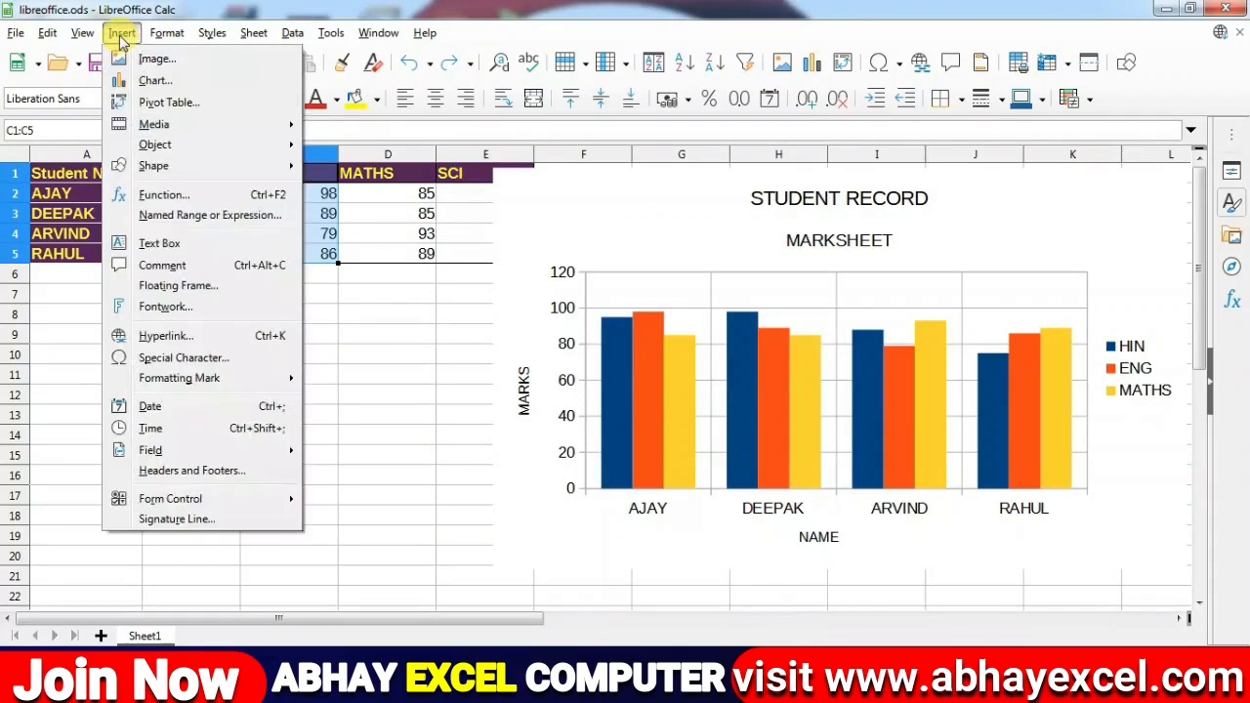
click(161, 245)
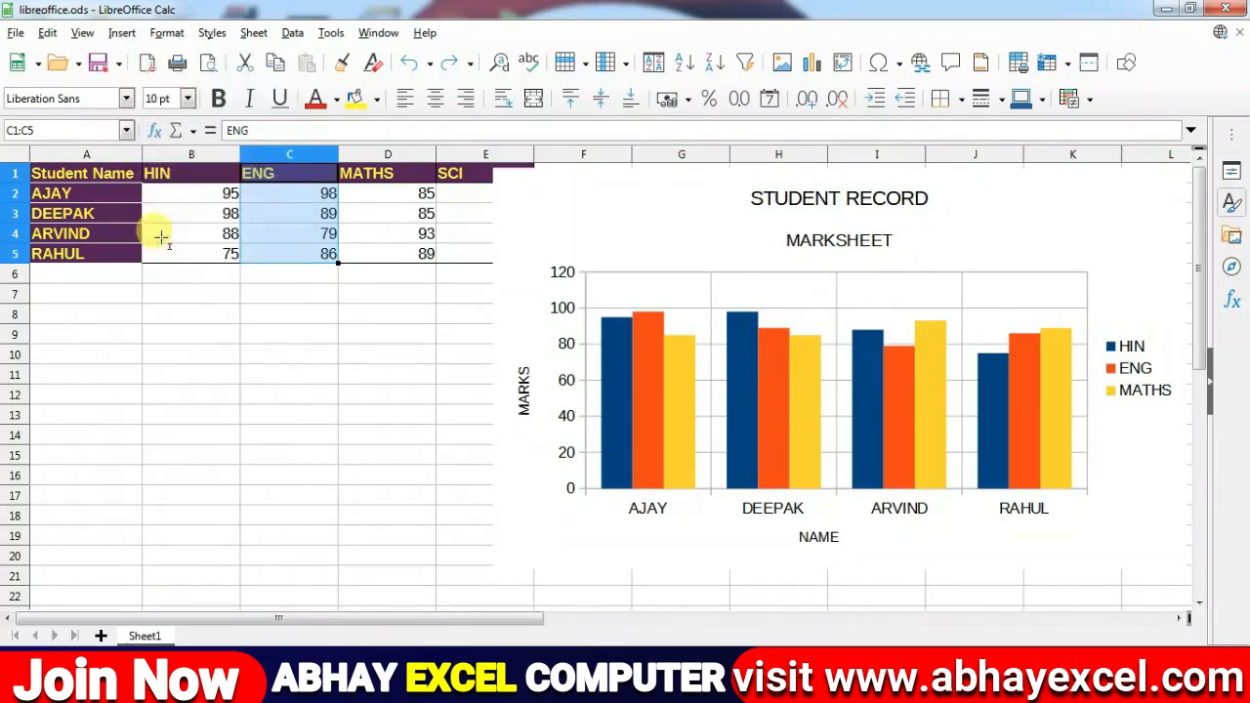
drag(67, 321, 321, 444)
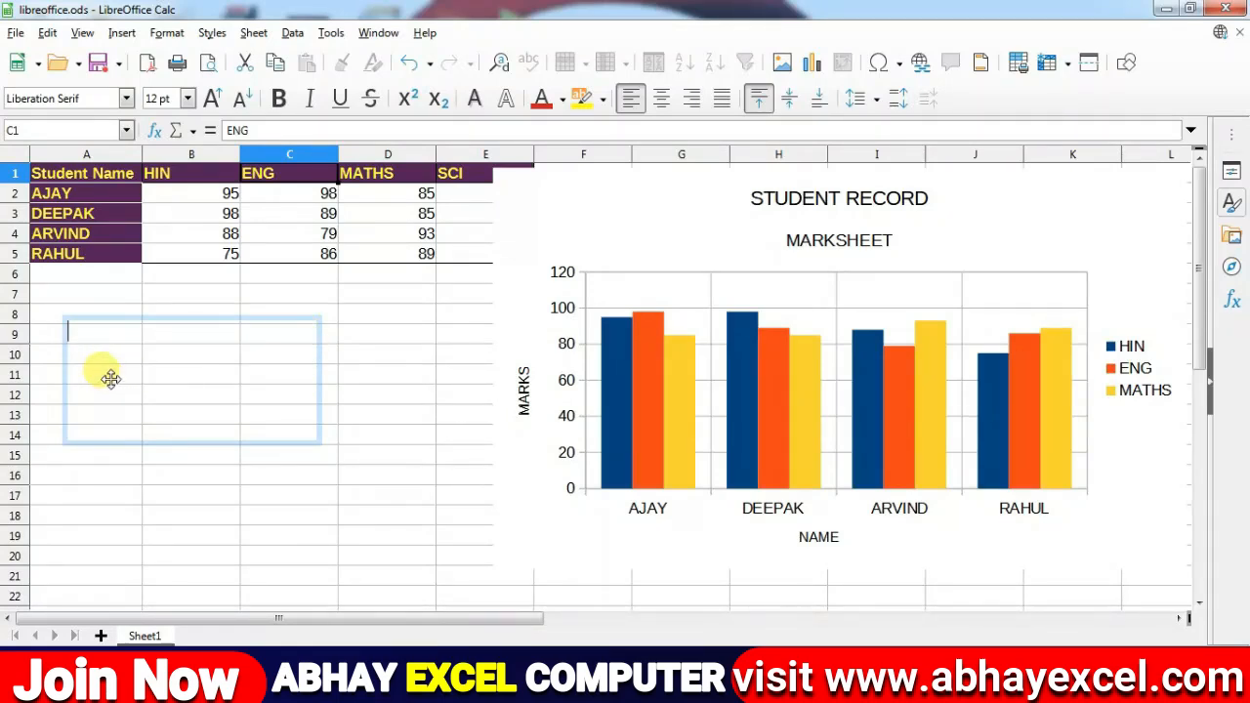
text(ABHAY EXCEL COMPUTER)
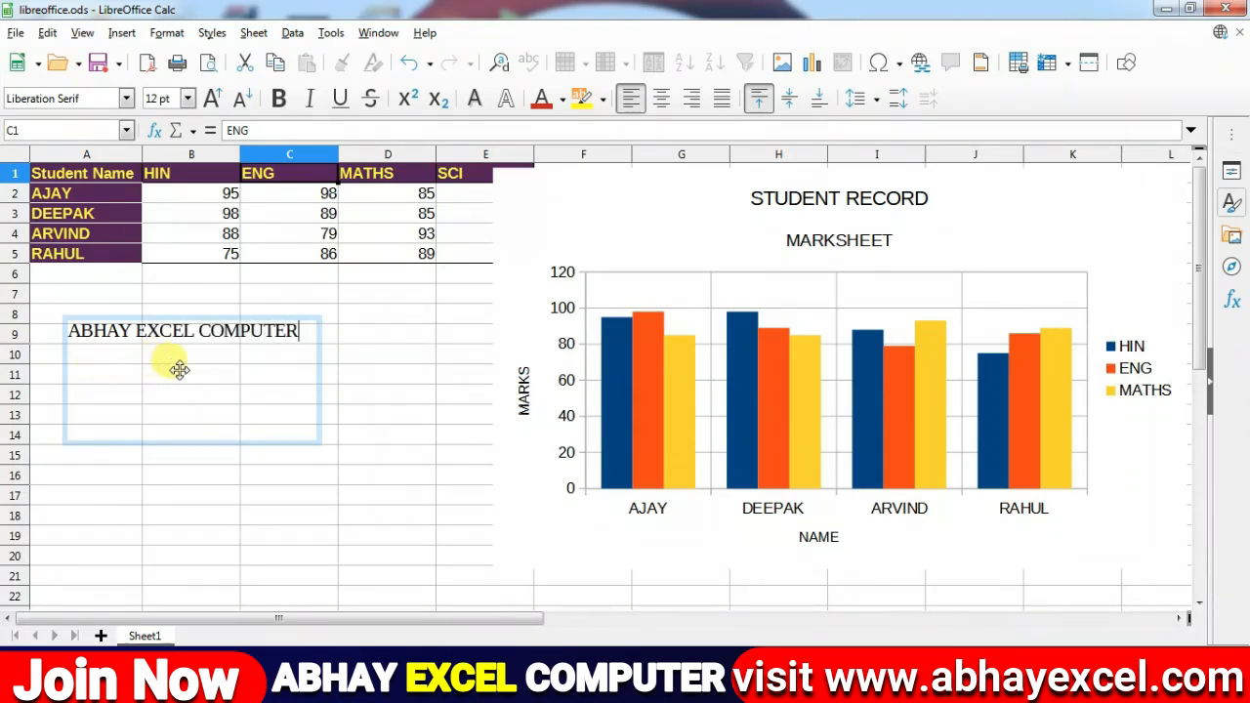
Color the text box's text Dark Red 2 and move the box down to about rows 14 to 20
drag(299, 333, 20, 317)
click(542, 99)
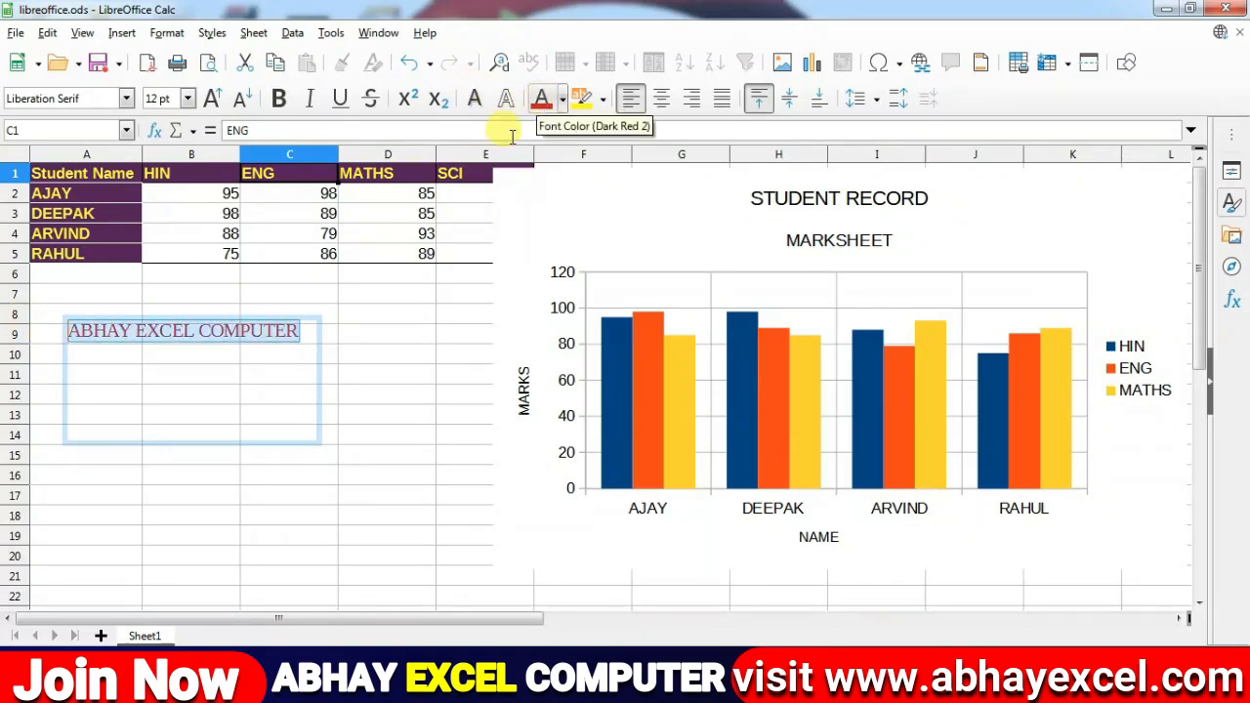
click(349, 354)
click(256, 327)
drag(256, 327, 313, 439)
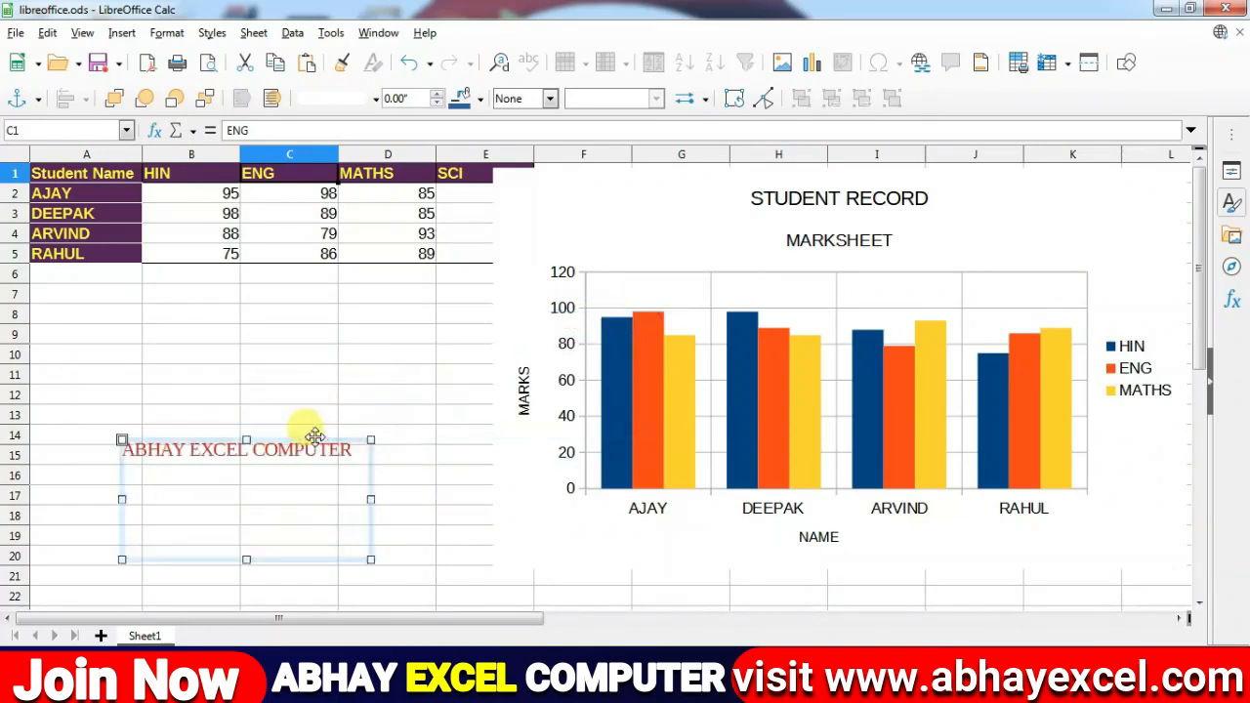
click(441, 481)
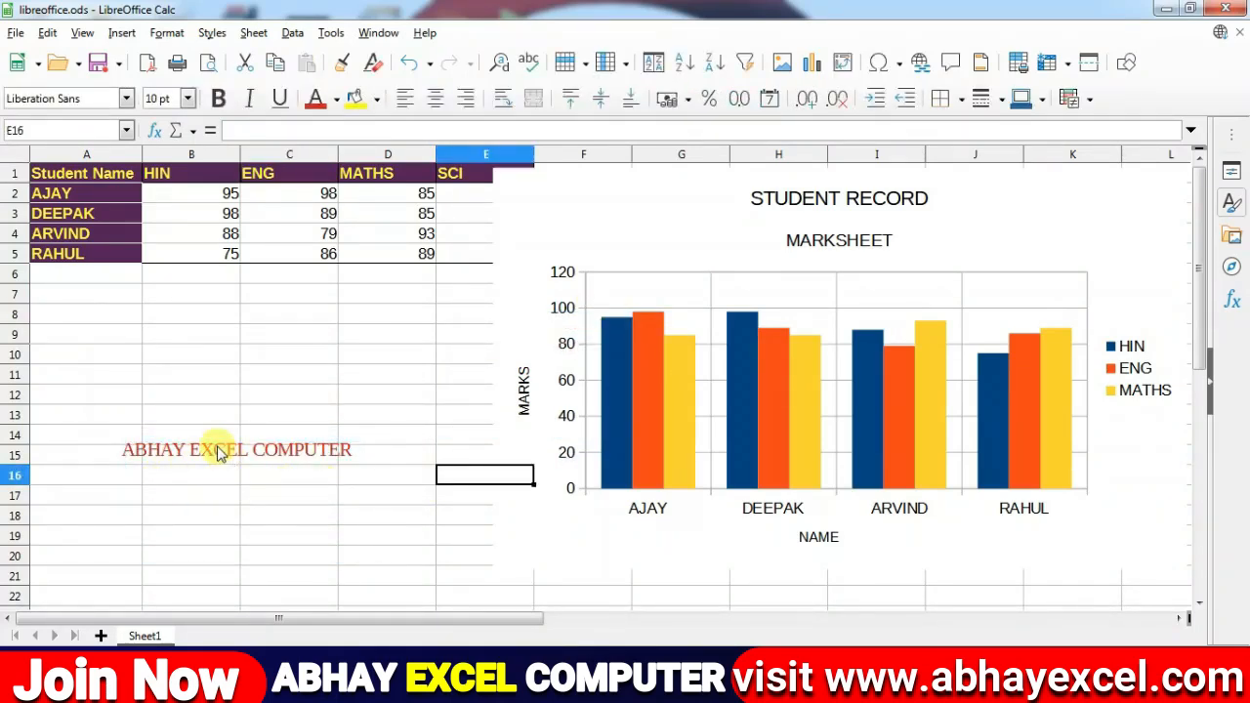
click(224, 455)
click(122, 35)
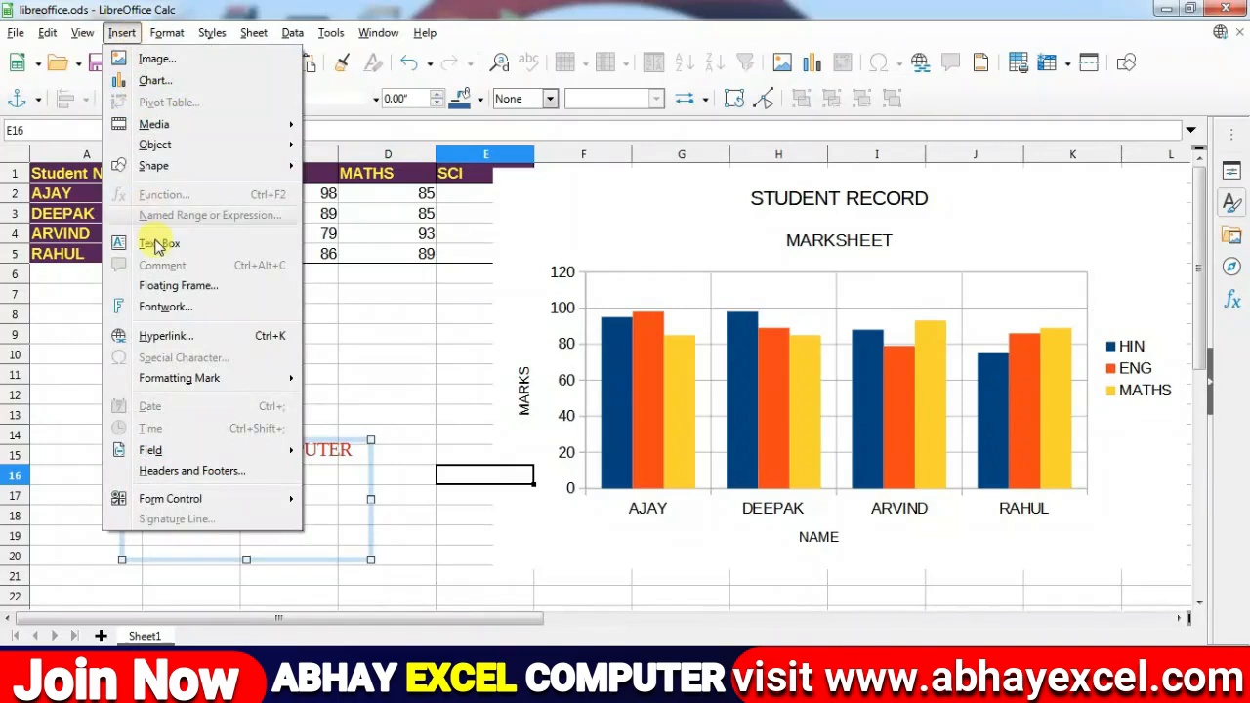
click(358, 309)
click(357, 309)
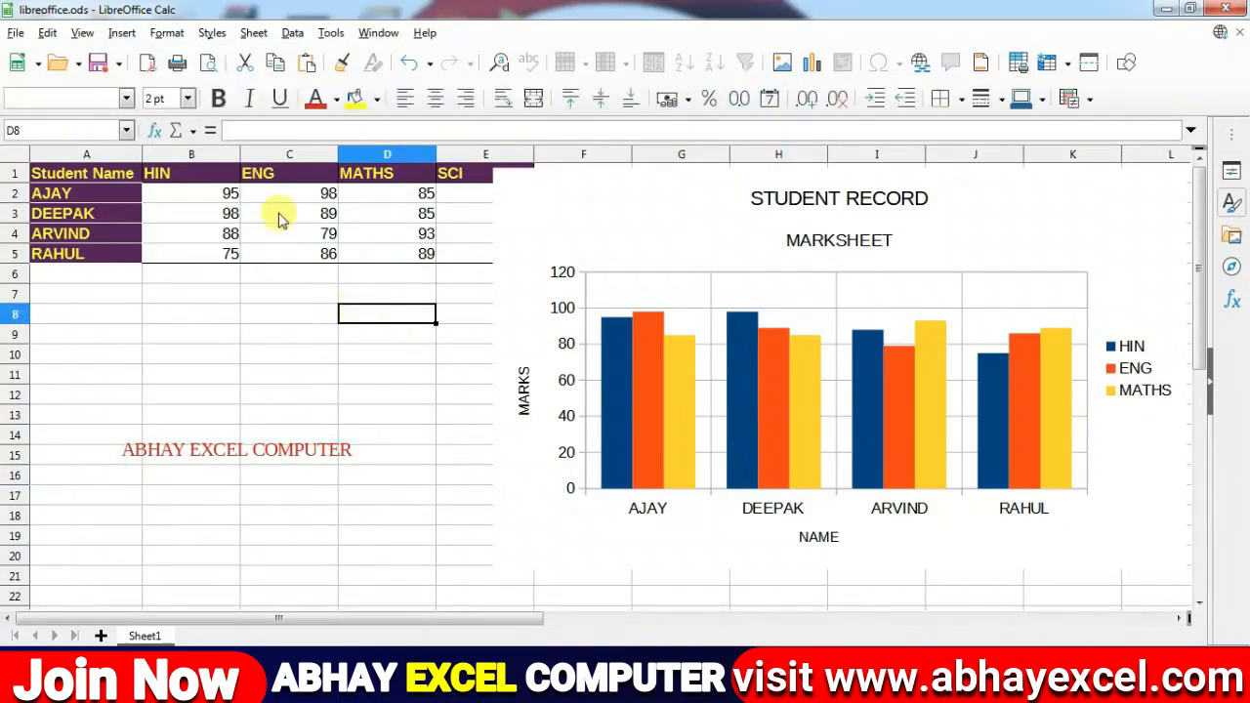